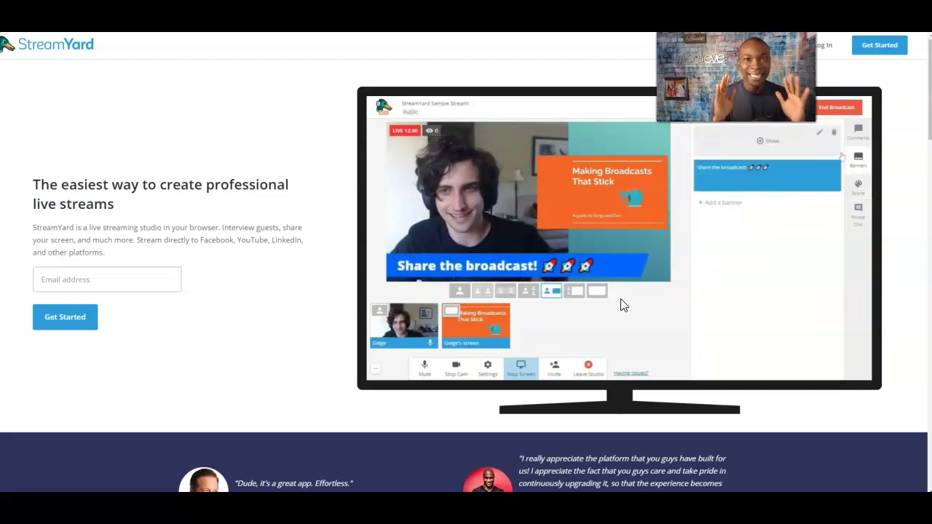
scroll(270, 350, "down", 2)
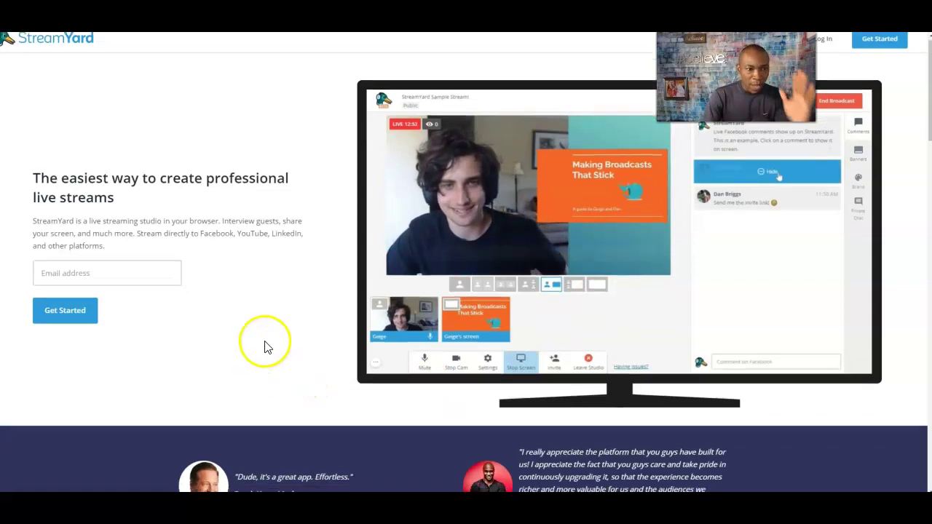
scroll(267, 270, "up", 2)
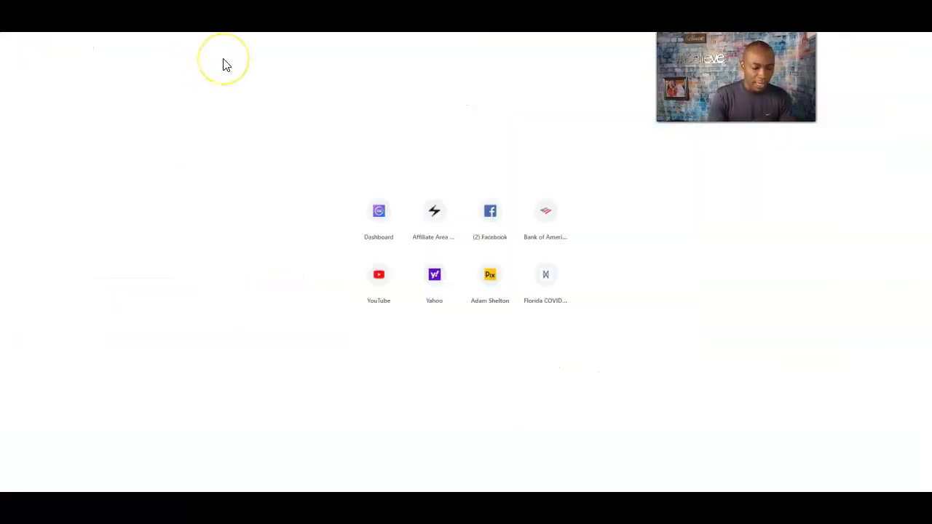
- Search the web for "google" and open the Google homepage from the results
left_click(223, 61)
type("gm")
key("Return")
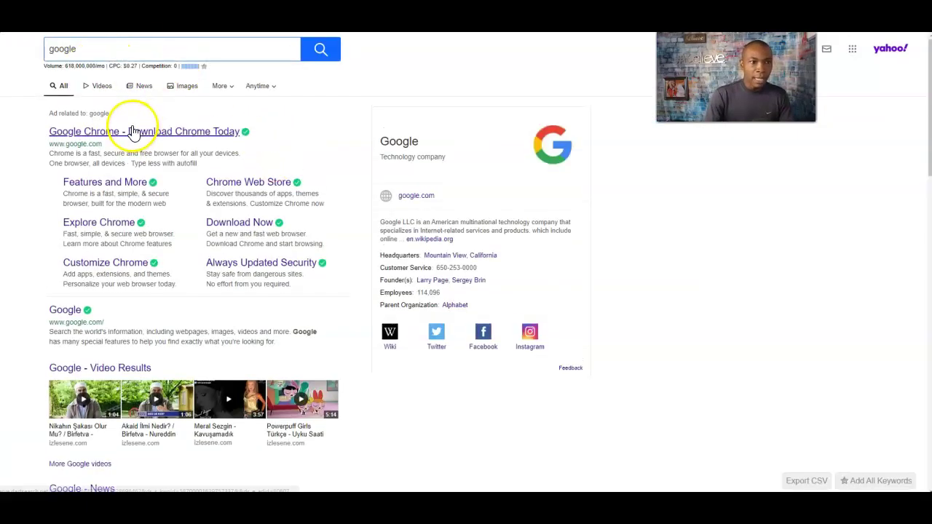
left_click(70, 312)
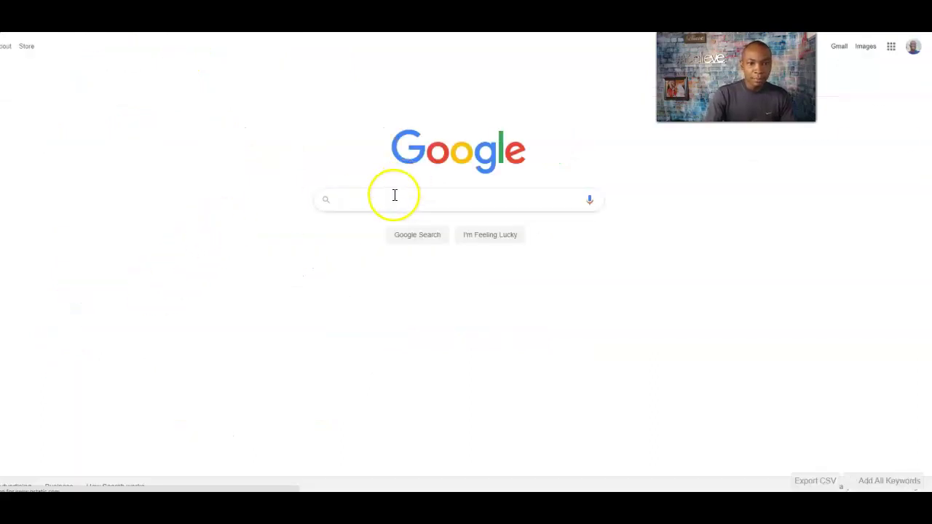
- Search Google for "streamyard" and open the official StreamYard website from the results
left_click(394, 196)
type("sgtre")
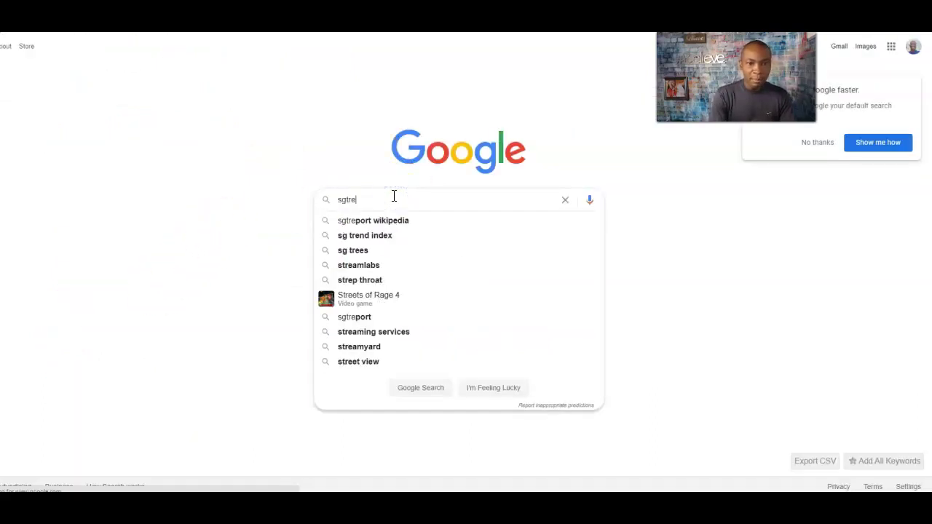
key("BackSpace")
key("BackSpace")
key("BackSpace")
key("BackSpace")
type("tream")
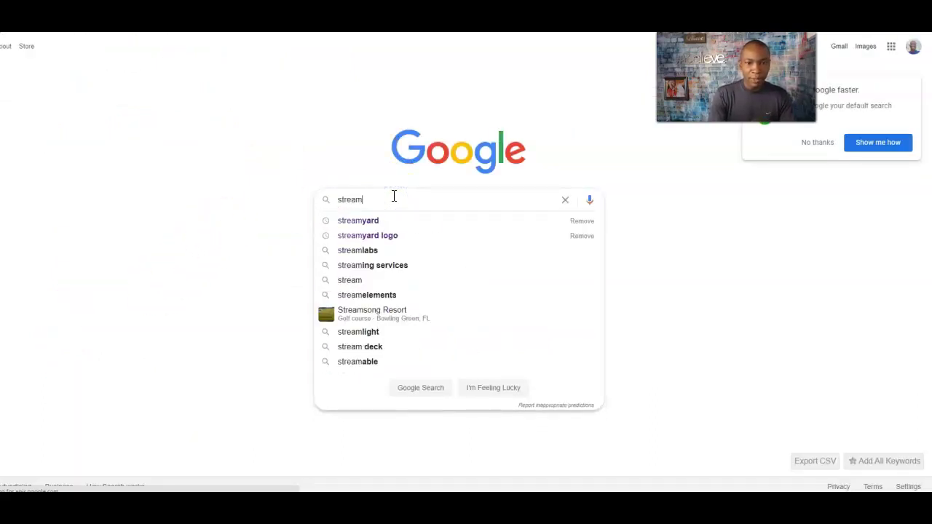
left_click(355, 220)
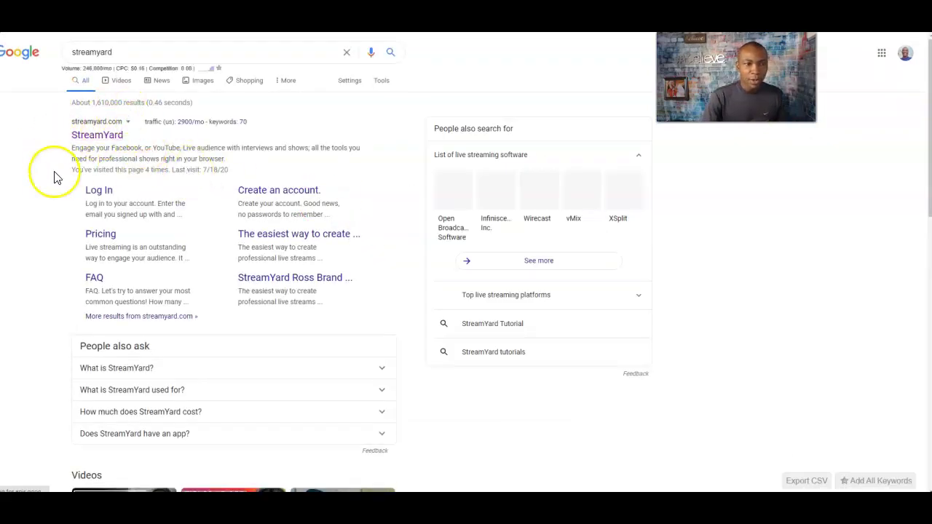
left_click(98, 138)
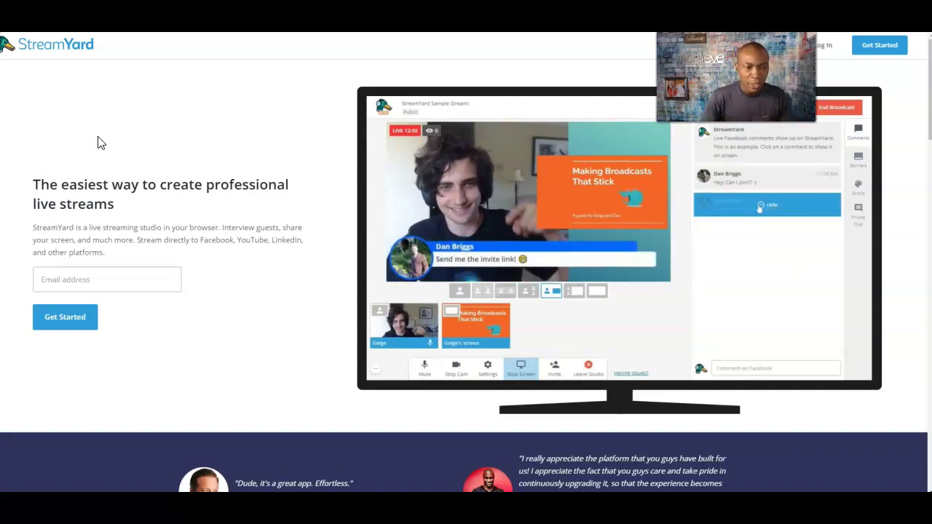
- Examine the StreamYard homepage's headline and customer testimonials, highlighting the headline and the "Dude, it's a great app. Effortless." quote
left_click(136, 173)
left_click_drag(25, 183, 209, 199)
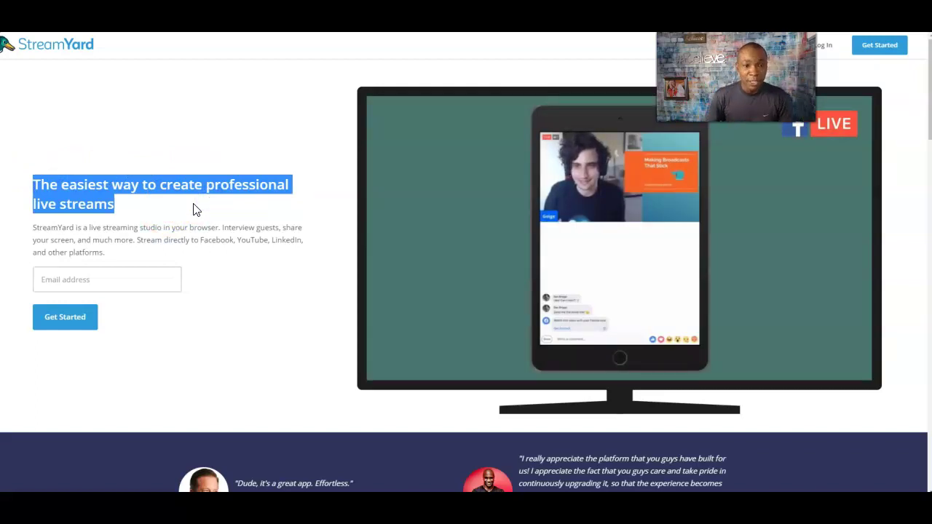
scroll(260, 220, "down", 1)
scroll(260, 220, "down", 2)
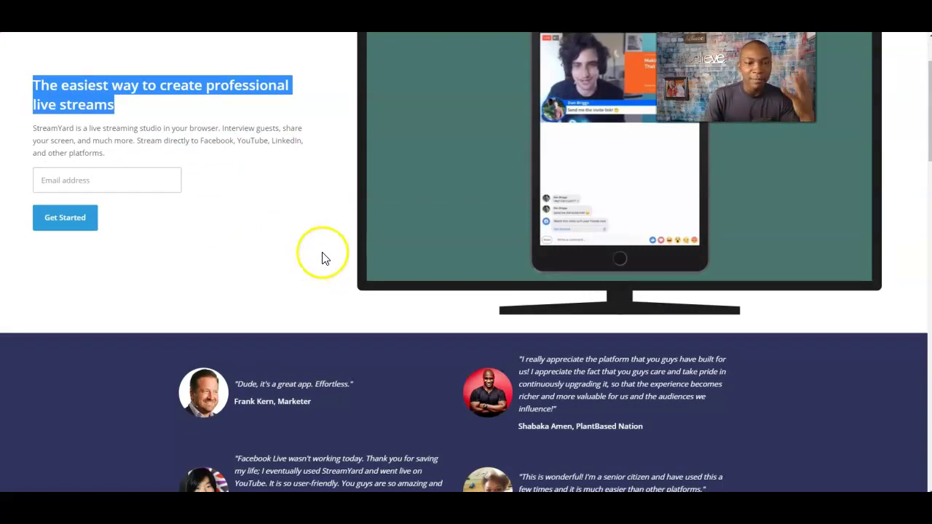
scroll(252, 286, "down", 4)
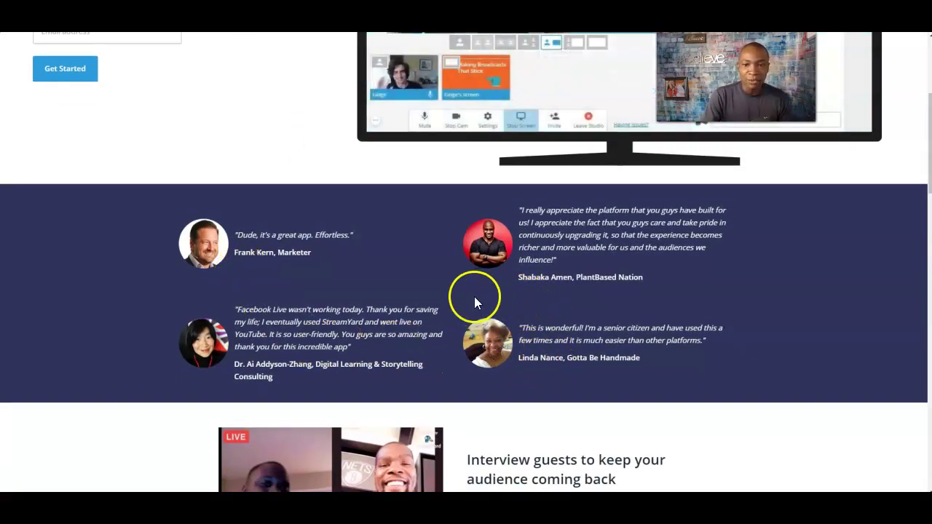
scroll(306, 243, "down", 5)
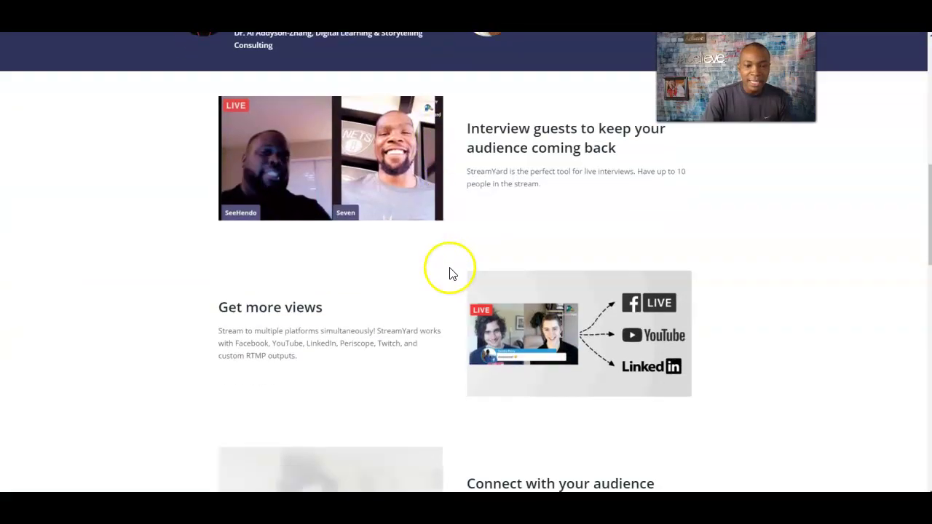
scroll(449, 274, "up", 3)
left_click_drag(238, 81, 364, 83)
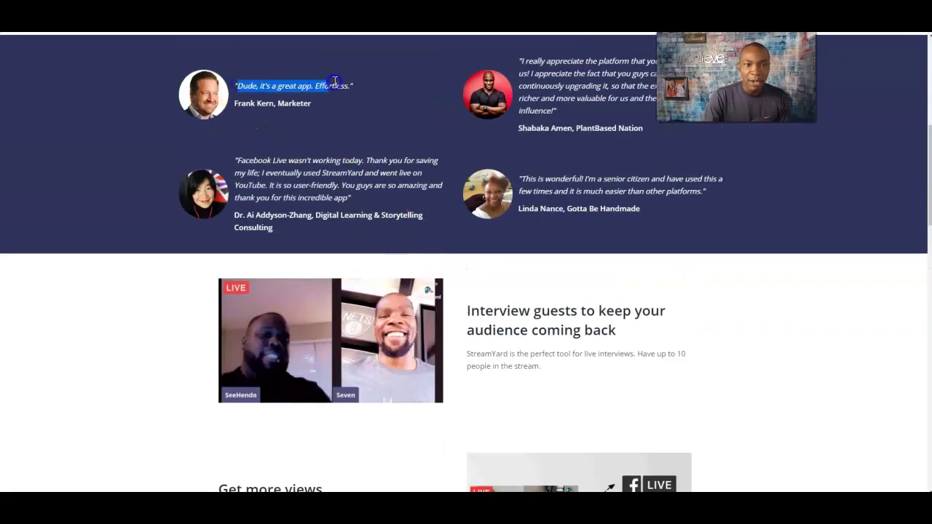
left_click(376, 83)
left_click_drag(235, 83, 349, 83)
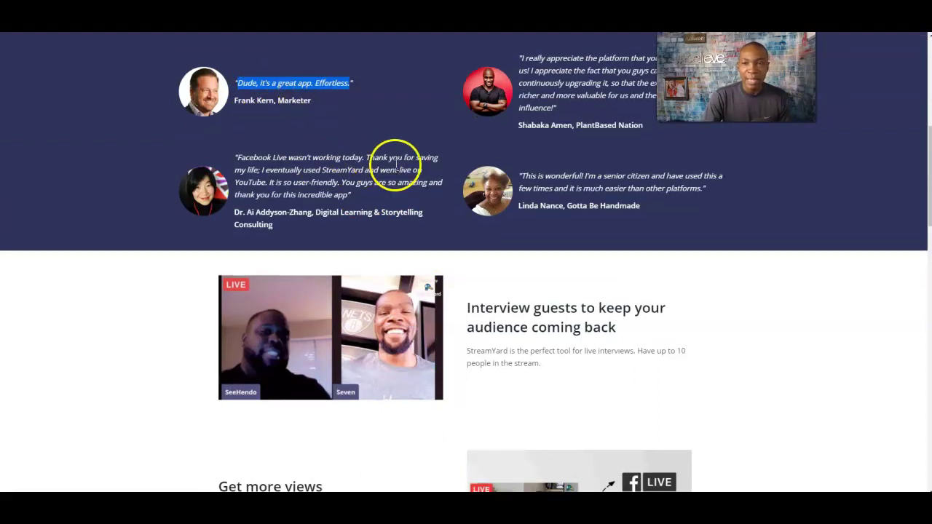
- Read through the homepage's feature sections on guests, multi-platform streaming, audience comments, calls to action and branding, and return to the page start
scroll(395, 175, "down", 1)
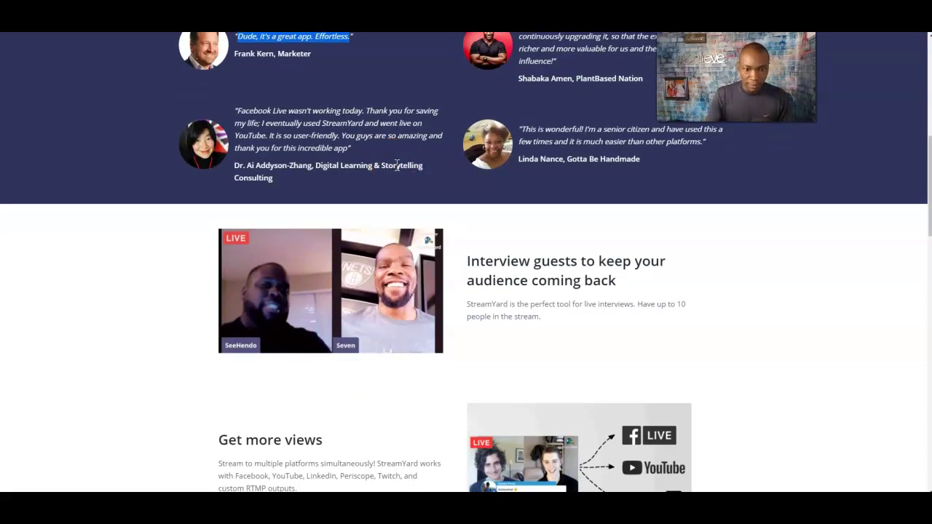
scroll(397, 164, "down", 9)
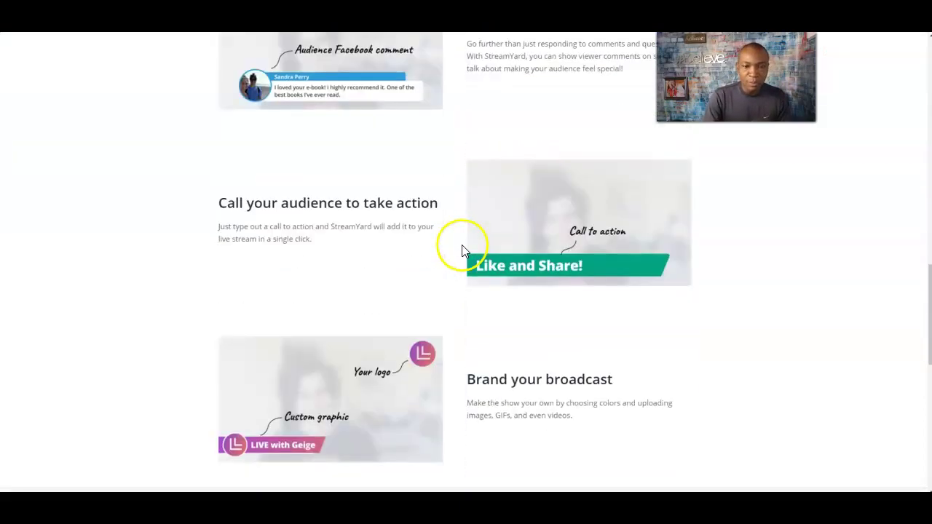
scroll(462, 251, "down", 2)
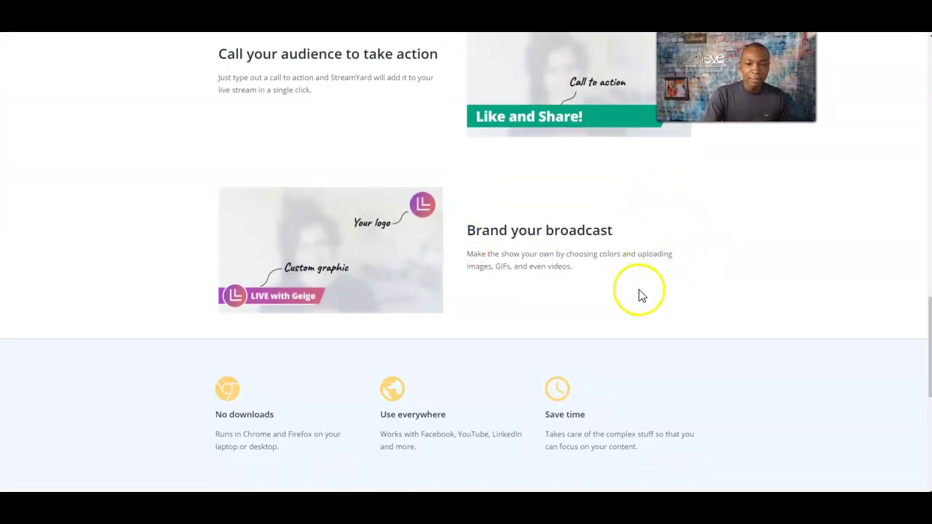
scroll(639, 291, "up", 5)
scroll(639, 284, "up", 1)
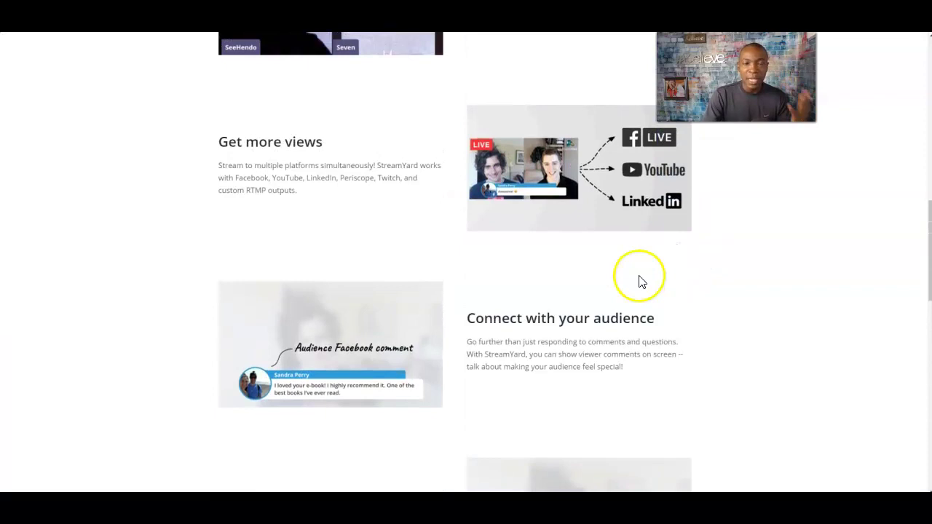
scroll(641, 280, "up", 3)
scroll(641, 278, "up", 6)
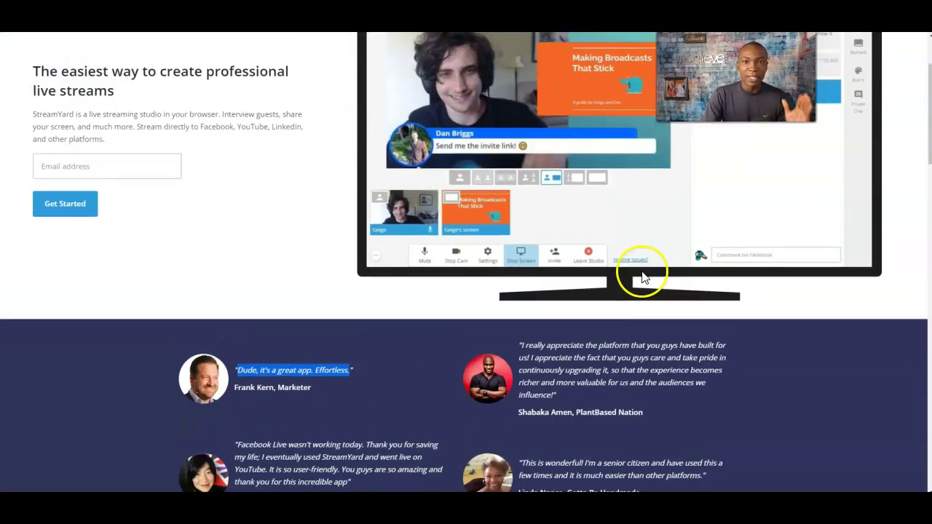
scroll(642, 277, "up", 2)
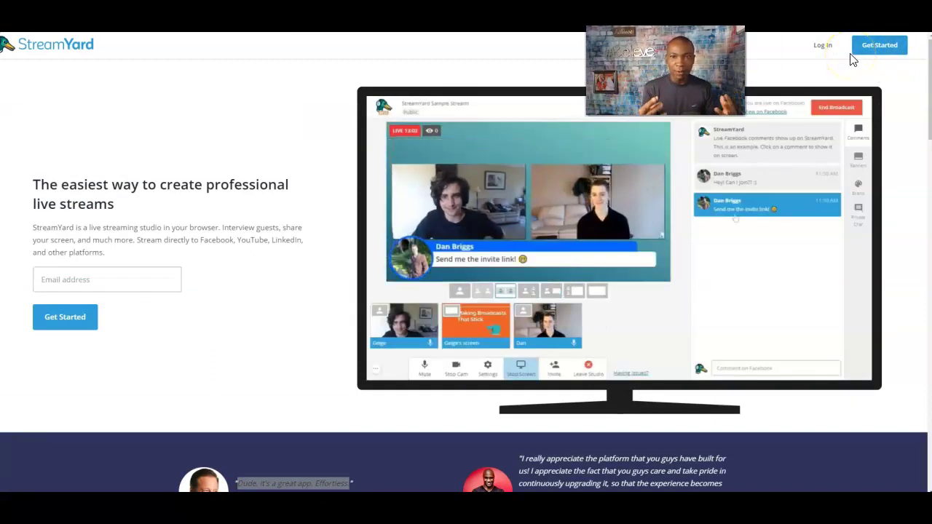
- Log in to the existing StreamYard account with the account's email address and the emailed 6-digit login code
left_click(880, 48)
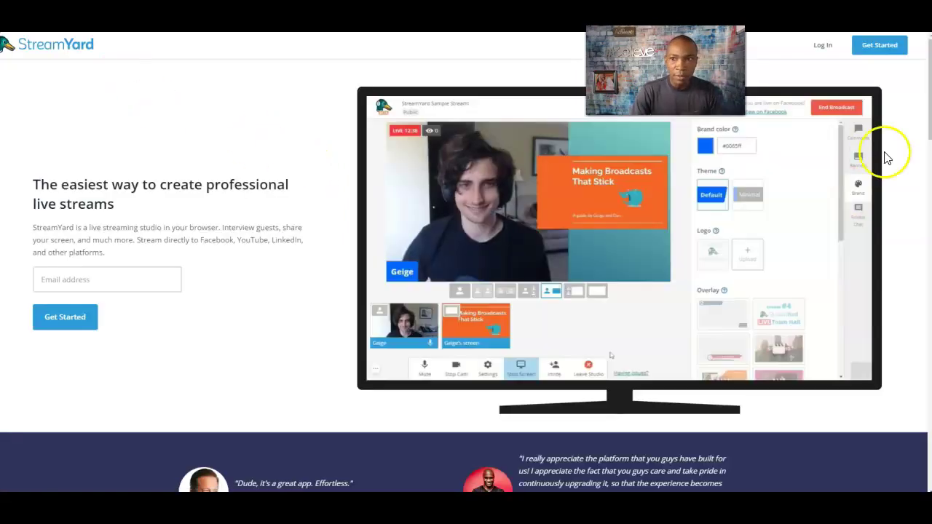
left_click(820, 44)
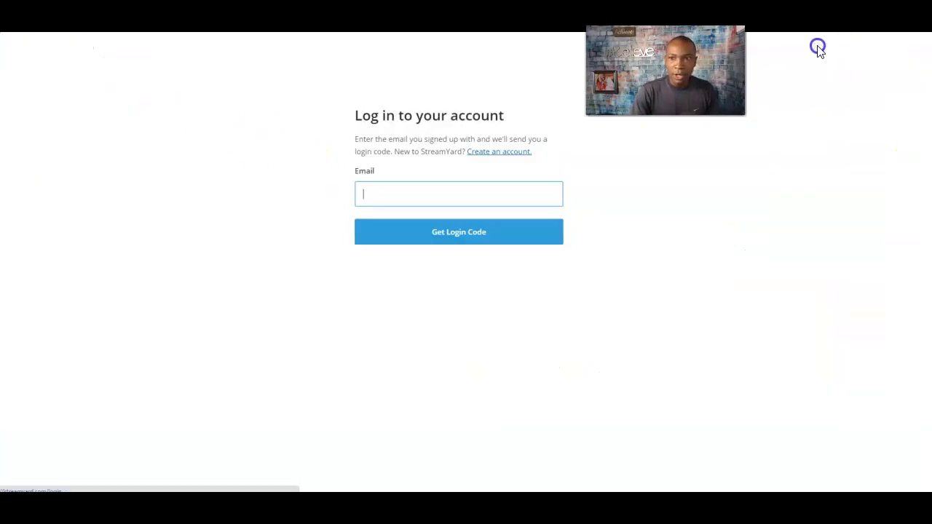
left_click(395, 194)
type("adam")
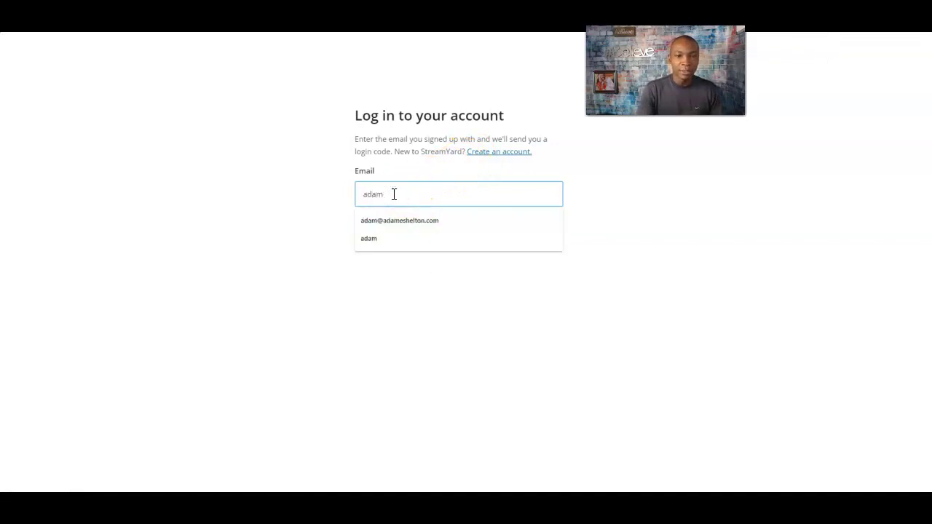
left_click(388, 221)
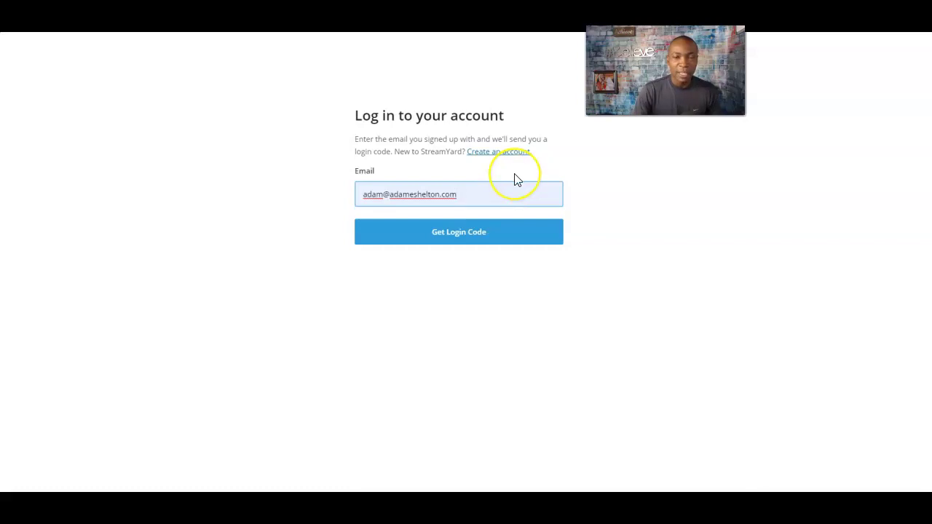
left_click(462, 236)
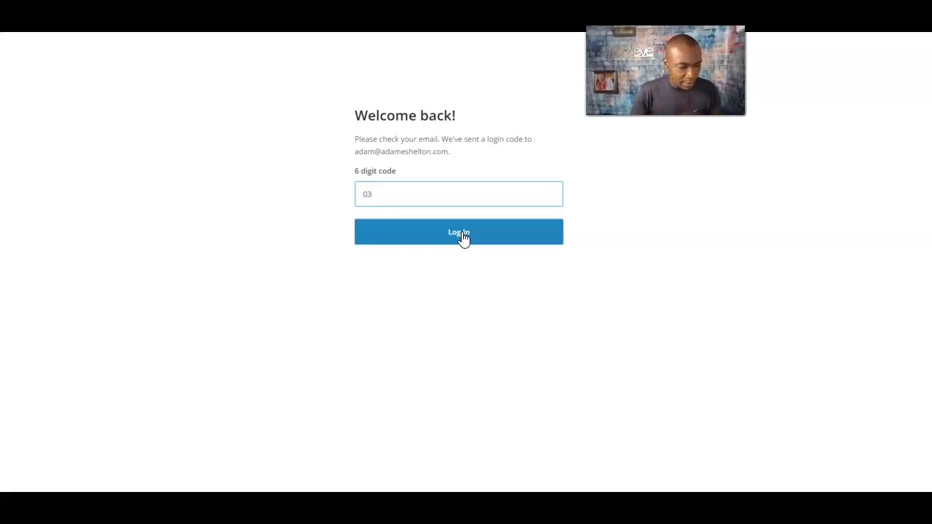
left_click(462, 234)
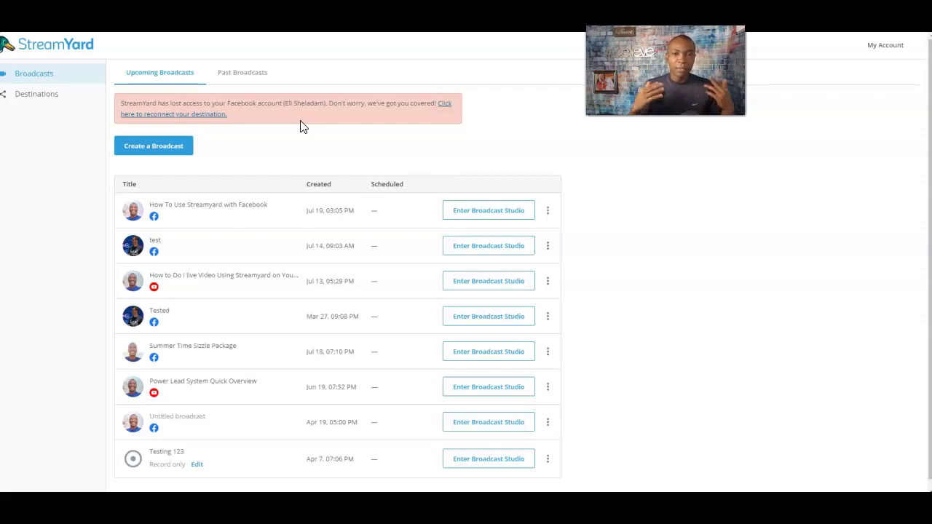
- Start adding a new streaming destination of the type LinkedIn Profile and proceed to connect LinkedIn
left_click(30, 95)
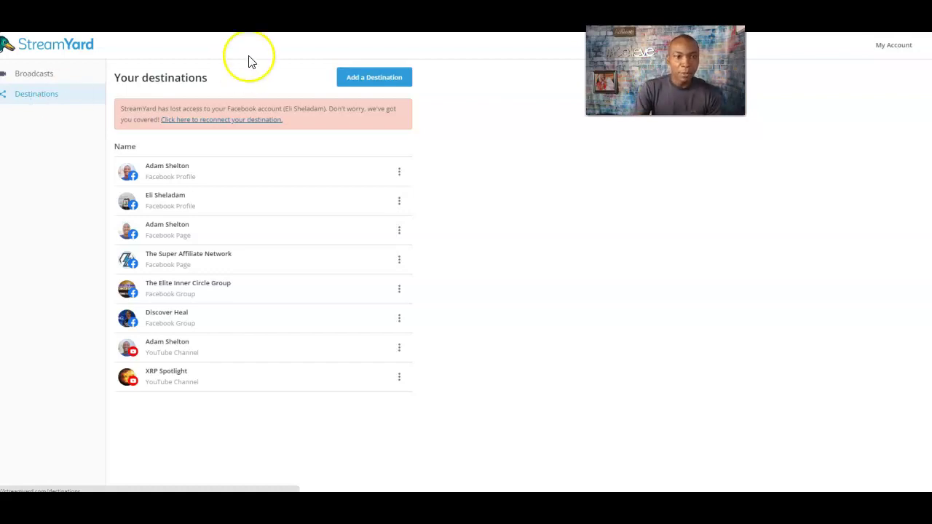
left_click(379, 78)
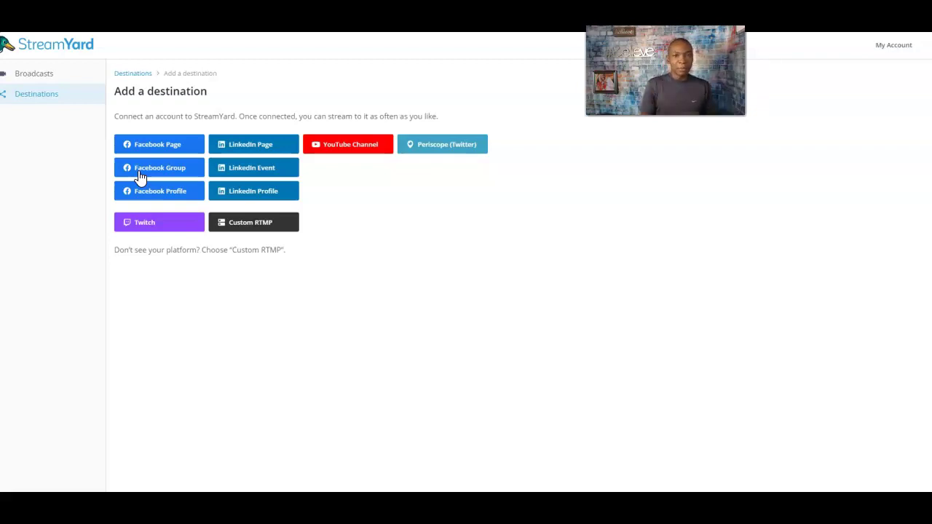
left_click(261, 193)
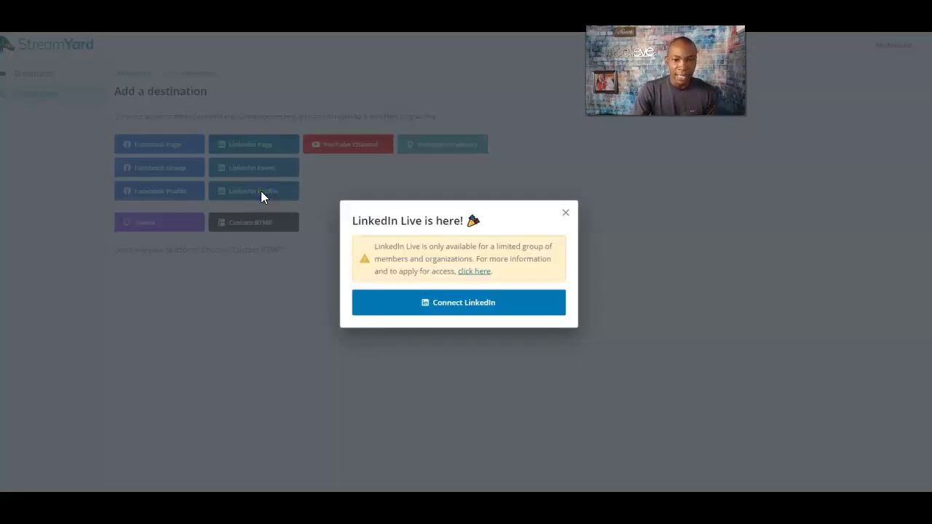
left_click(460, 306)
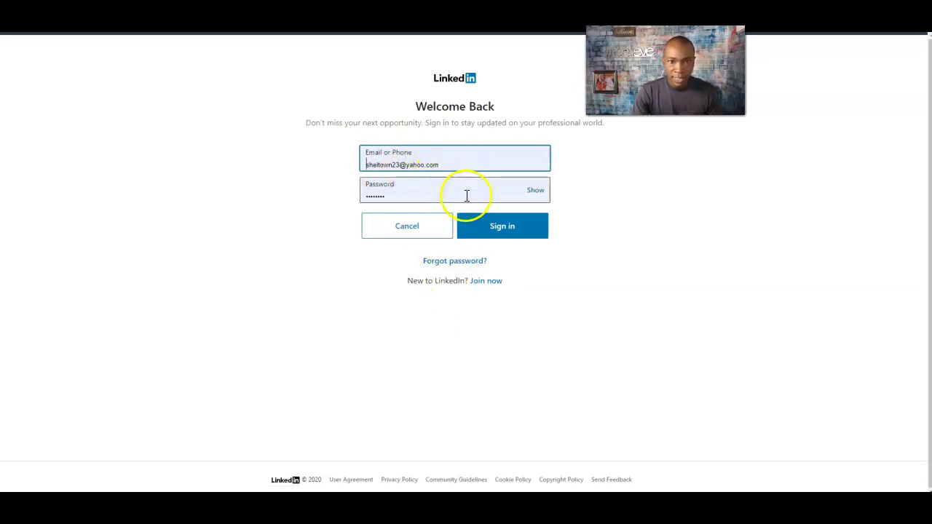
- Sign in to LinkedIn with the prefilled credentials, allow StreamYard access, and choose the personal profile to connect
left_click(501, 228)
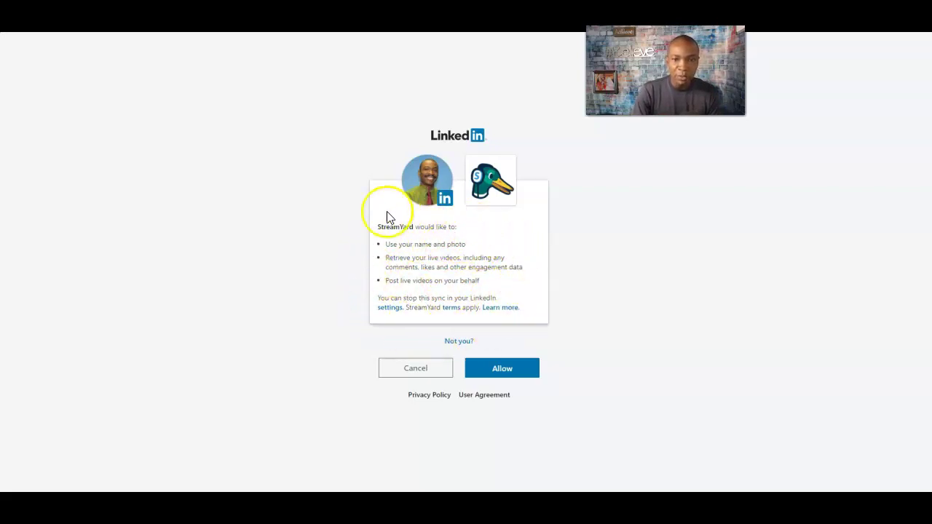
left_click(504, 379)
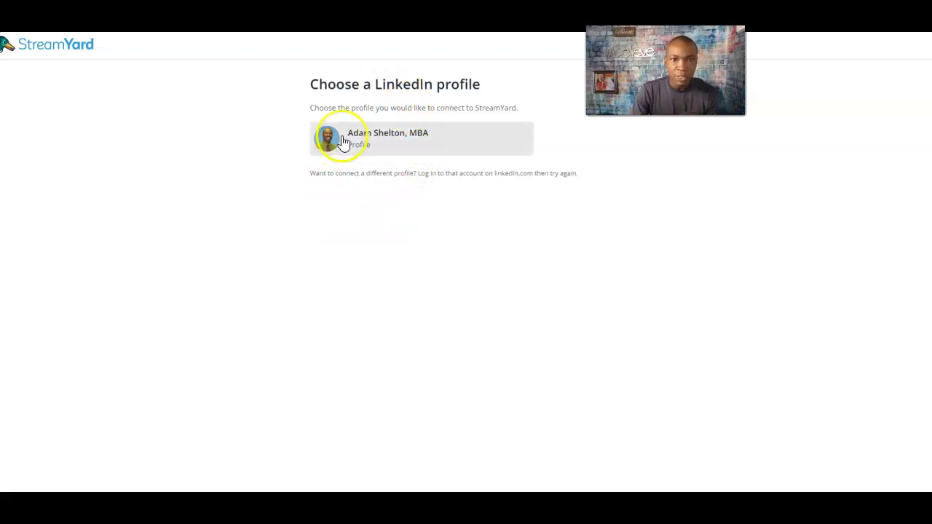
left_click(394, 140)
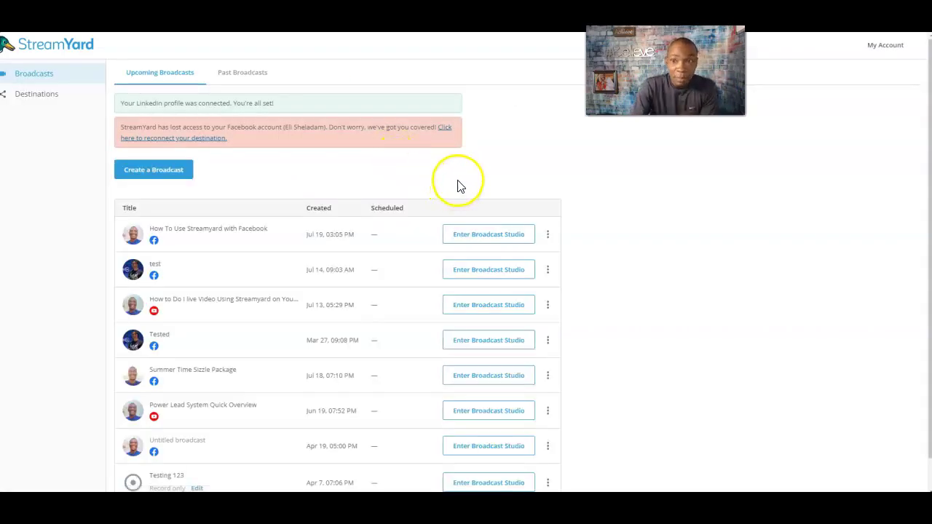
- Start creating a new broadcast and choose the connected LinkedIn profile as its destination
scroll(443, 187, "down", 1)
scroll(218, 263, "up", 1)
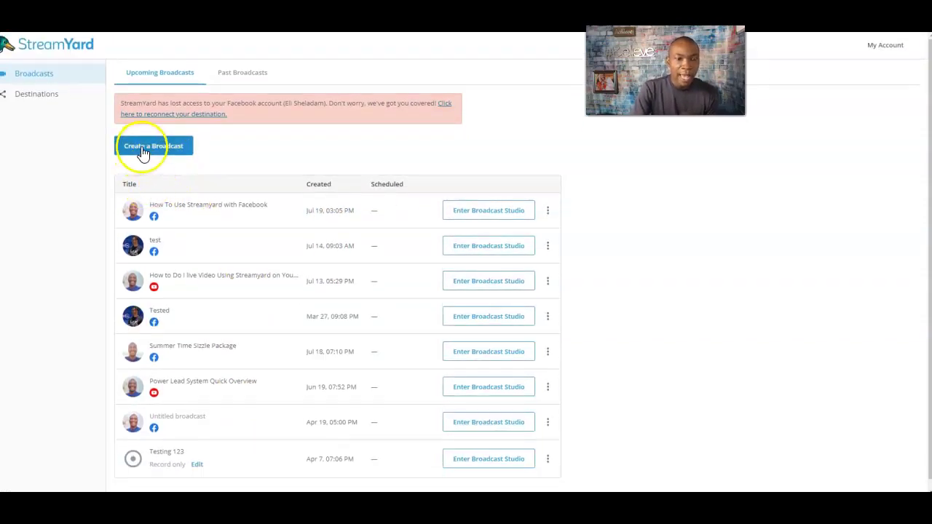
left_click(142, 148)
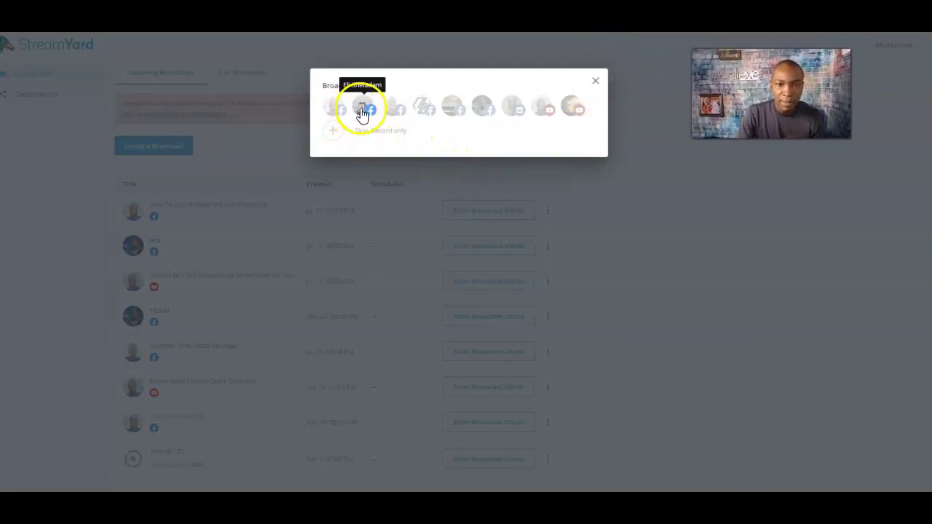
left_click(516, 113)
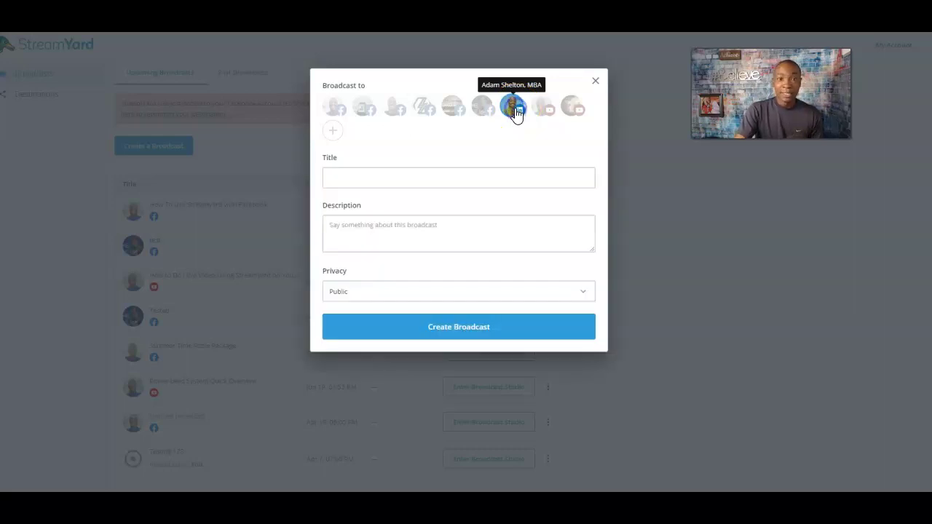
left_click(379, 178)
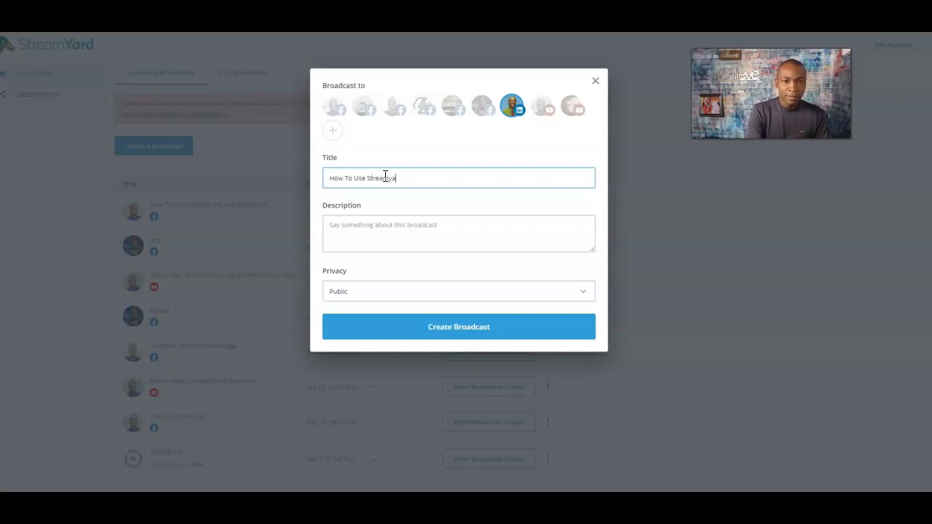
type("Live Streaming with Linken")
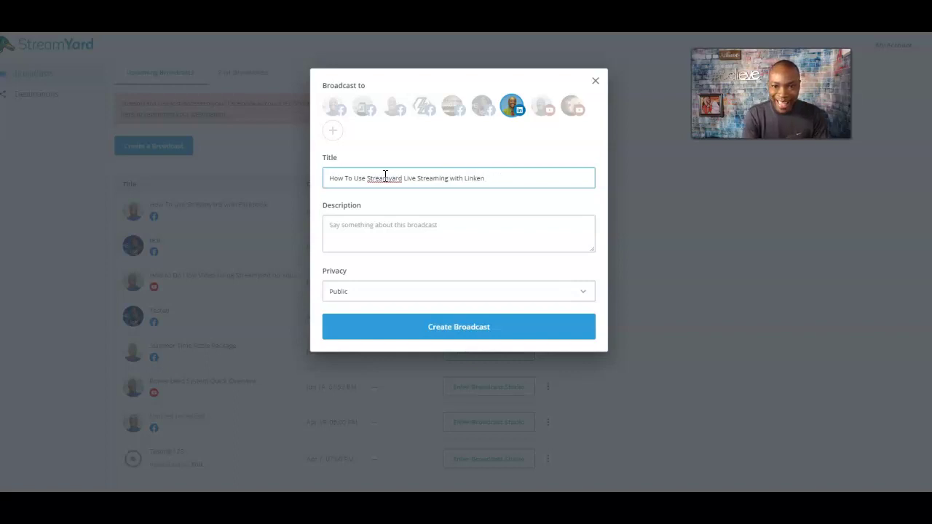
left_click(512, 113)
left_click(513, 113)
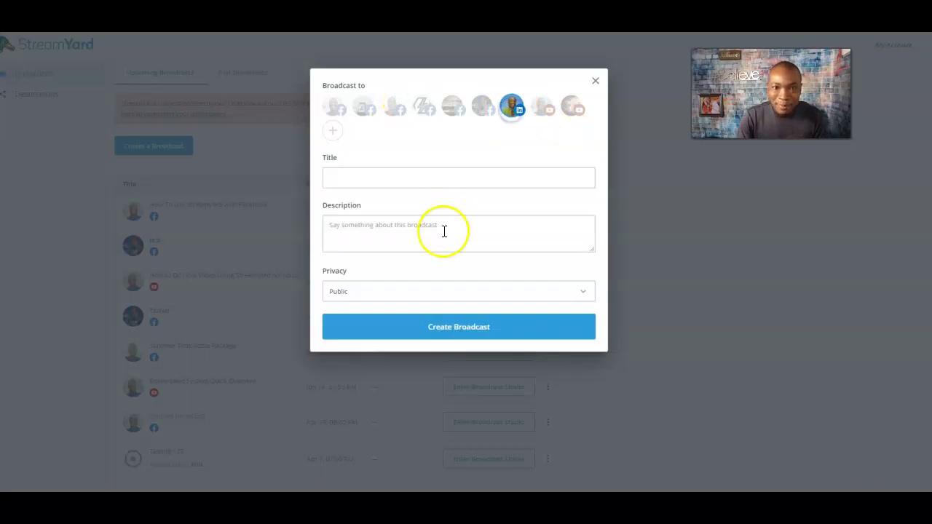
- Title the broadcast "How To Use Live Streaming with Streamyard" and describe it as "Streamyard live Streaming"
left_click(415, 182)
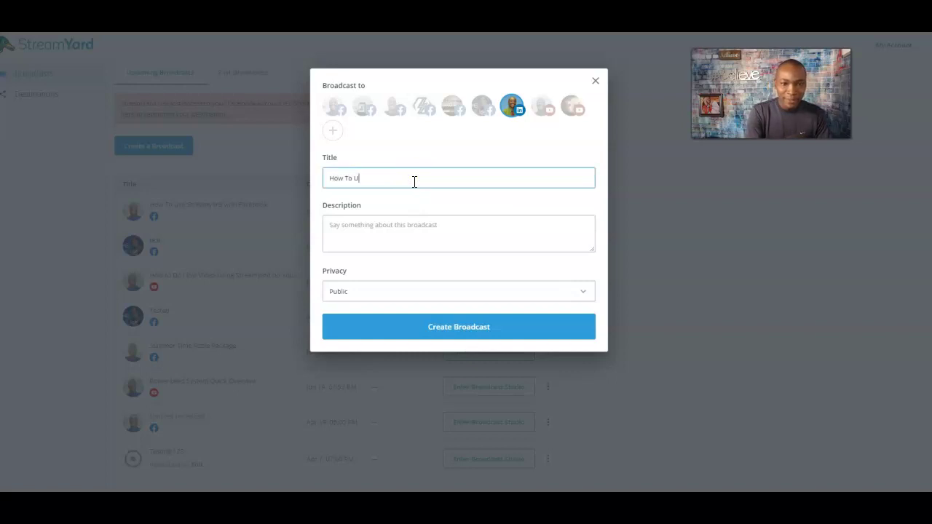
type("How To Use Live Streaming with Streamyard")
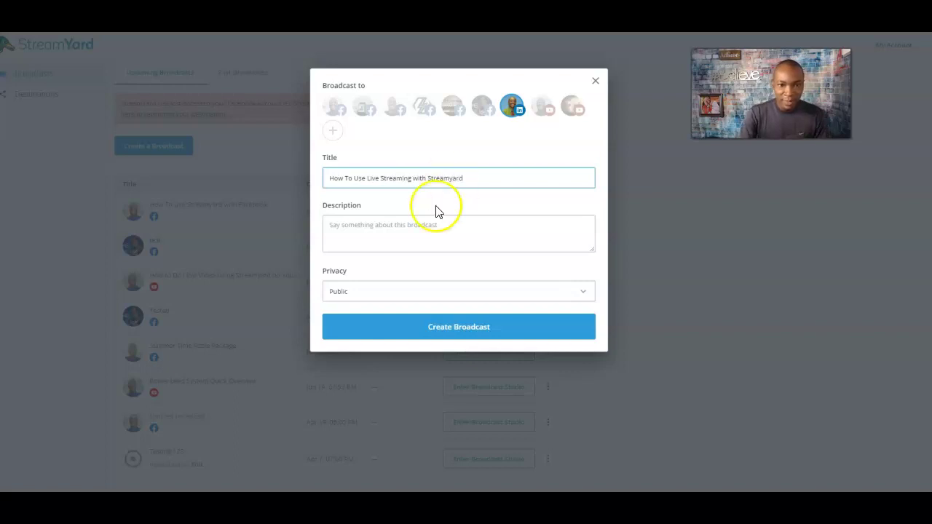
left_click(351, 227)
type("Strea")
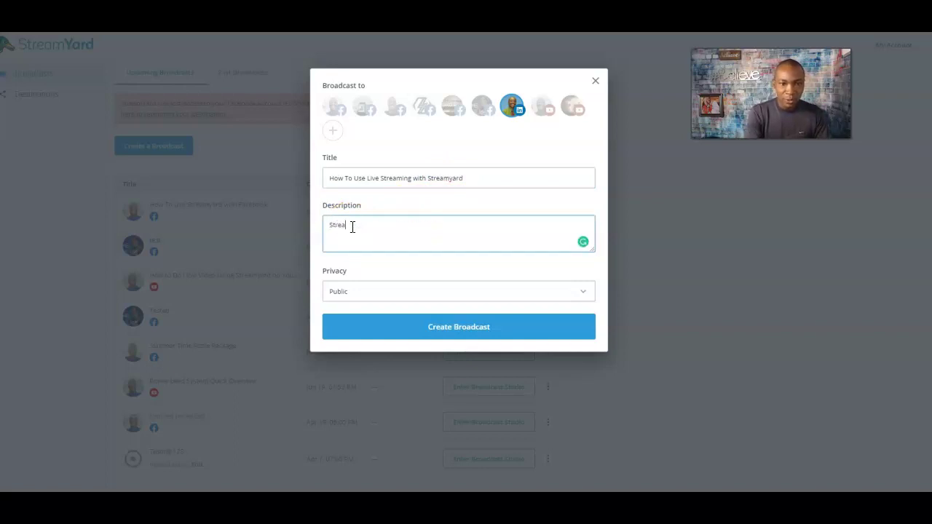
type("myard live Streaming")
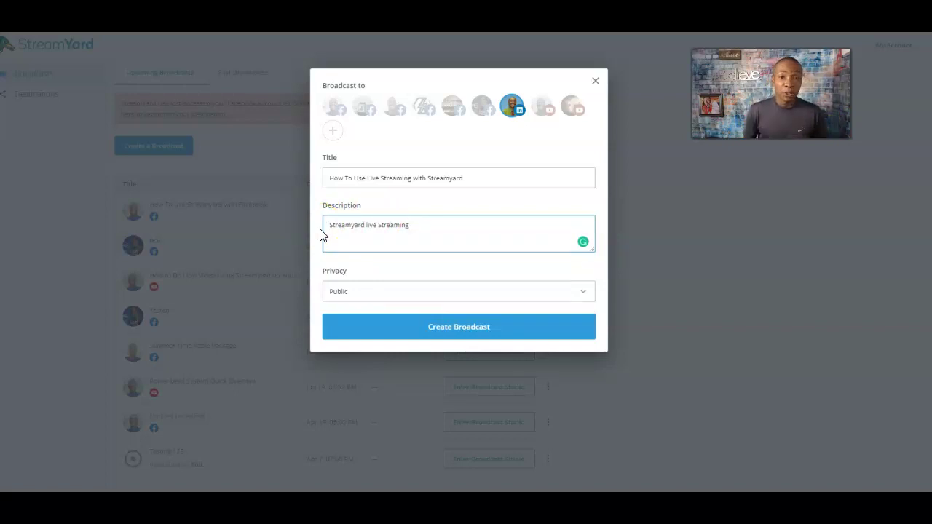
- Look over the privacy options, keep the broadcast Public, and create it
left_click(365, 291)
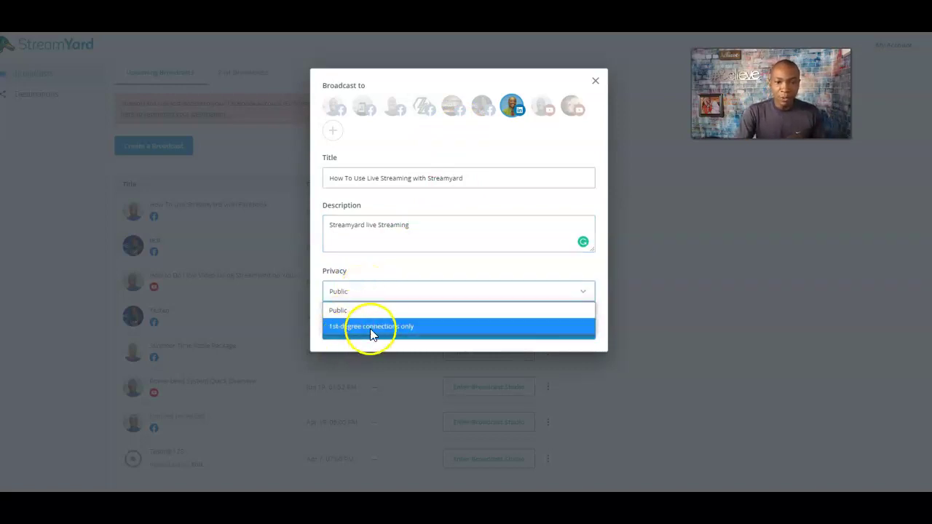
left_click(395, 269)
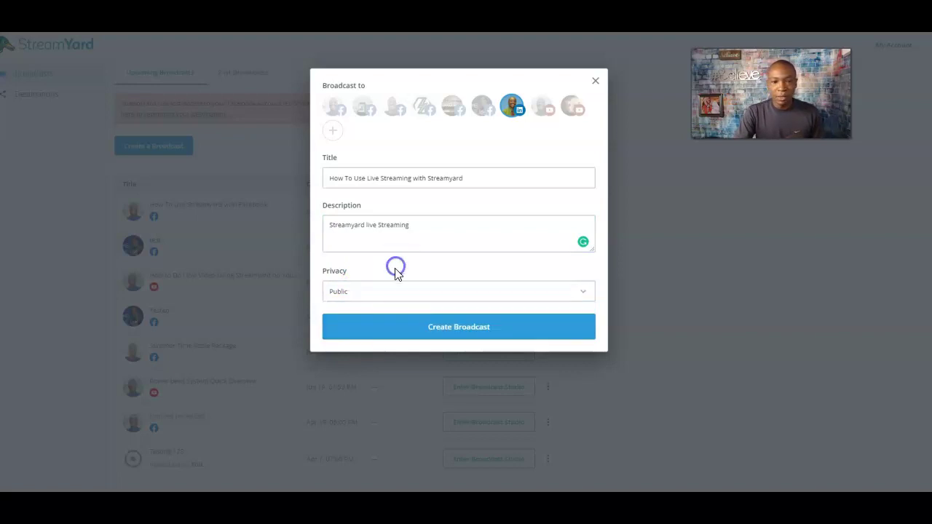
left_click(399, 330)
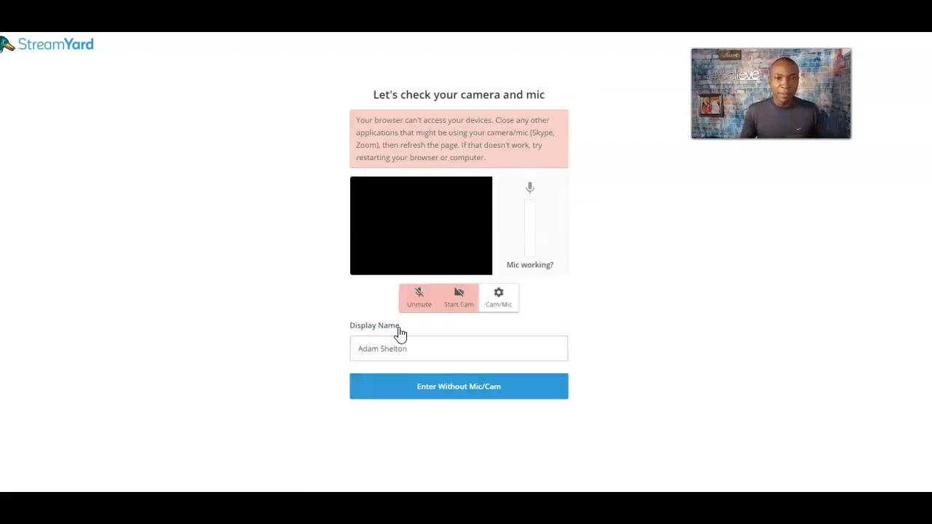
- Try starting the camera, enter the broadcast studio without mic or camera, and dismiss both notices
left_click(468, 292)
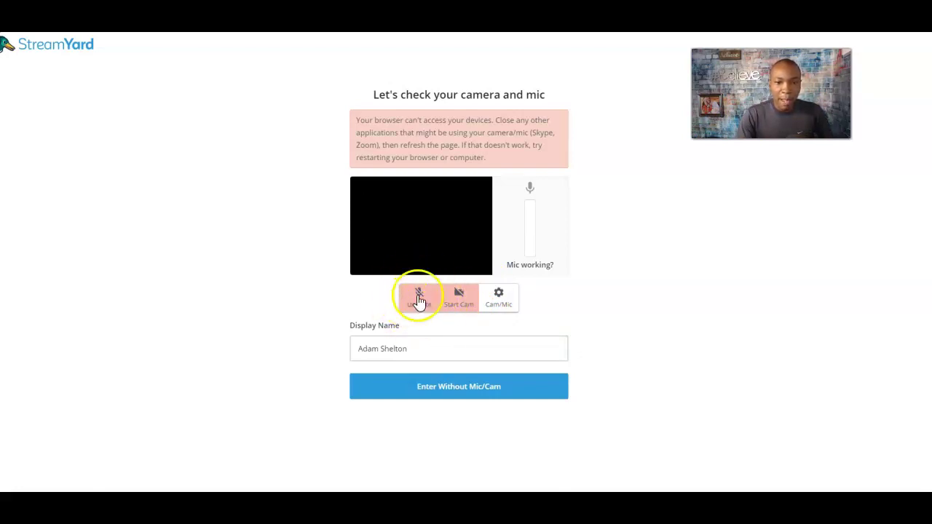
left_click(382, 349)
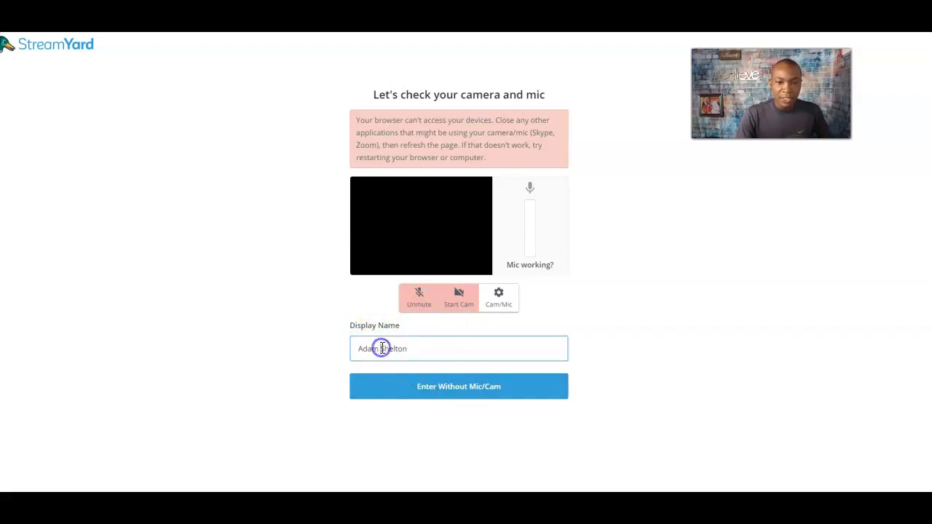
left_click(439, 394)
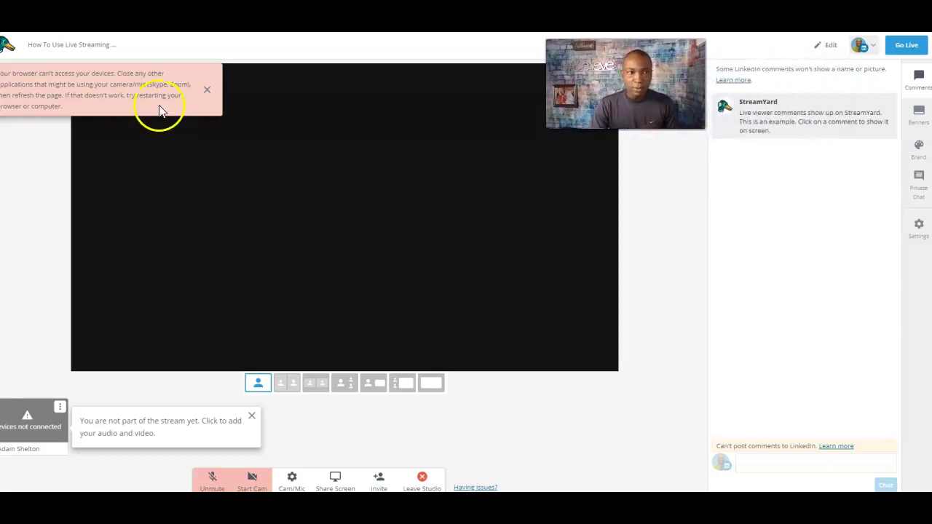
left_click(207, 90)
left_click(252, 417)
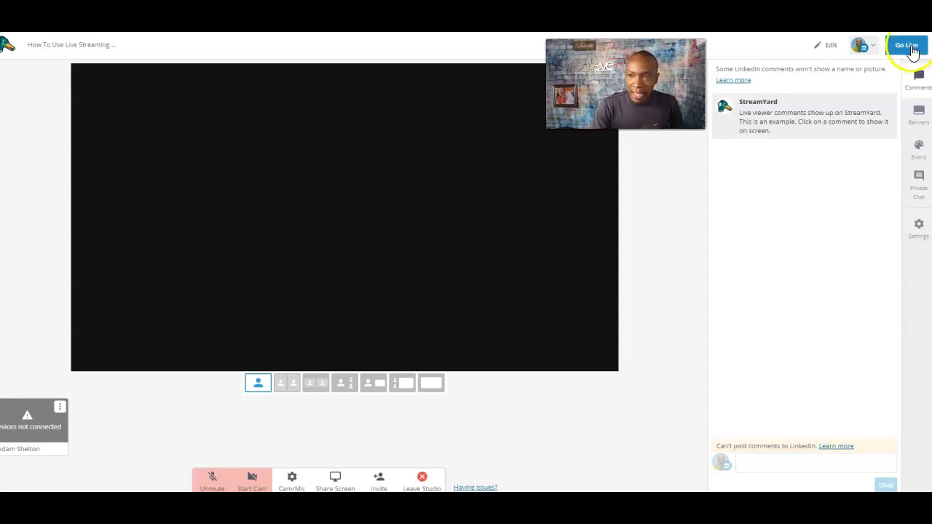
- Check the LinkedIn destination's details and go-live status, and look at the viewer comment entry field
left_click(868, 51)
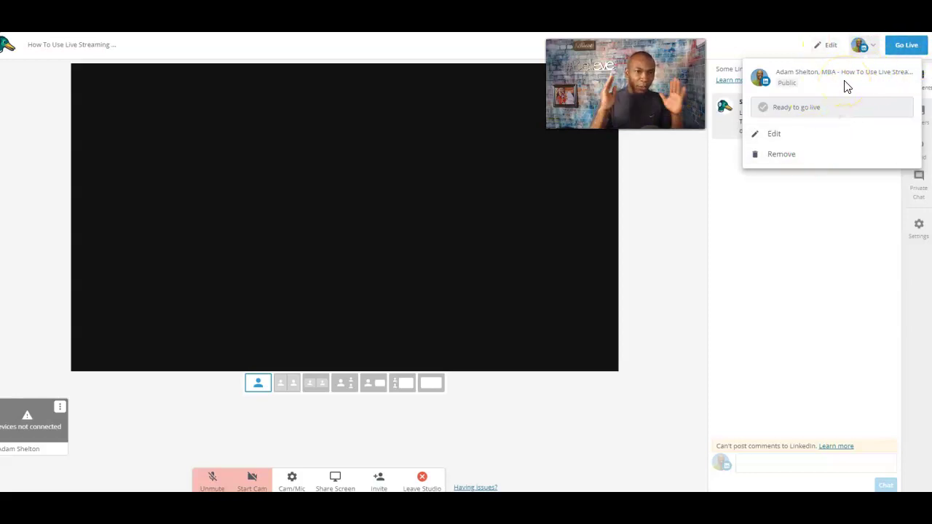
left_click(791, 42)
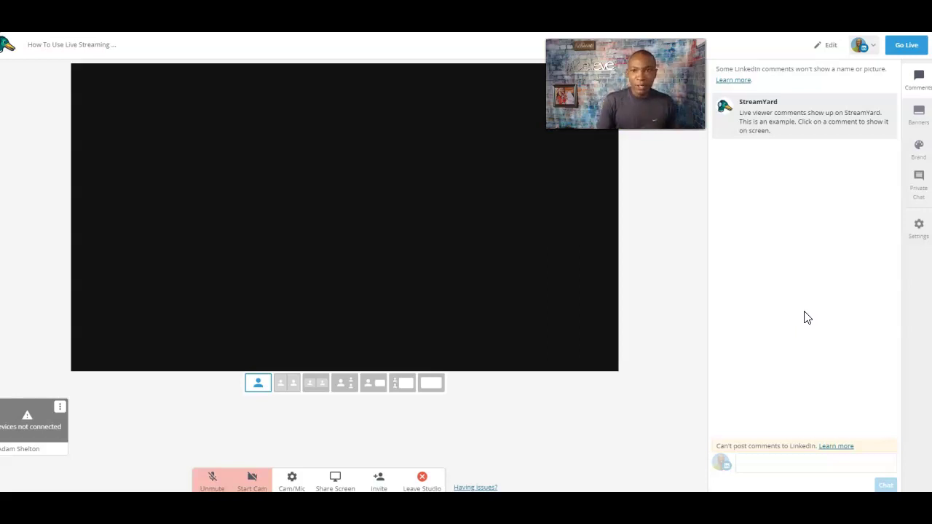
left_click(766, 465)
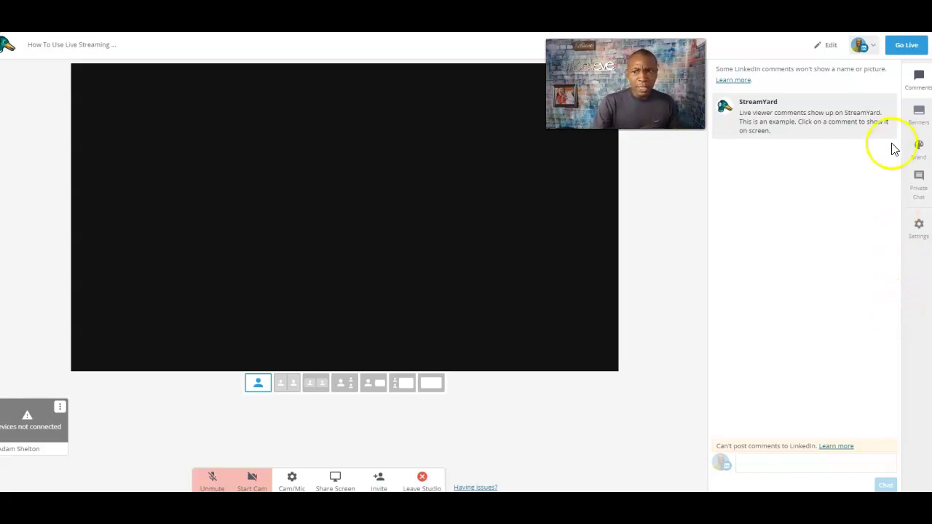
- Toggle the example StreamYard comment on the stream several times, leaving it hidden
mouse_move(840, 121)
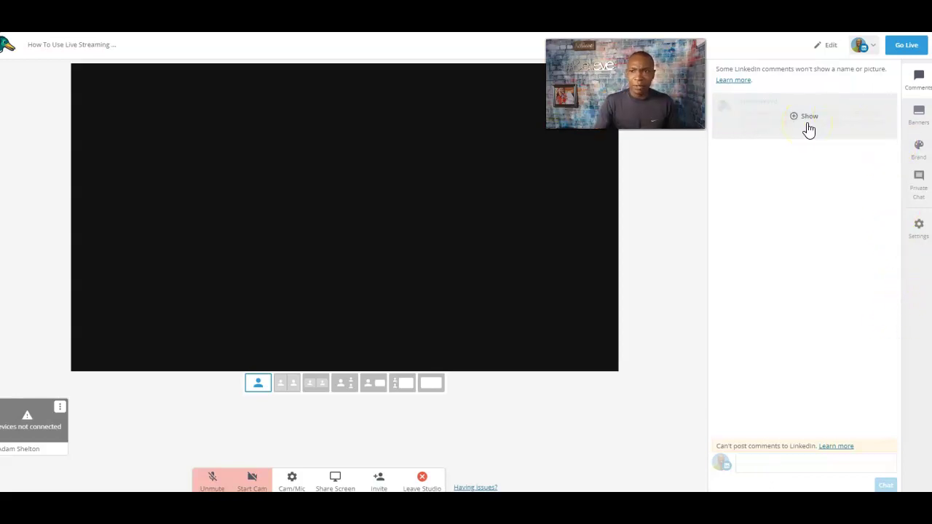
left_click(811, 118)
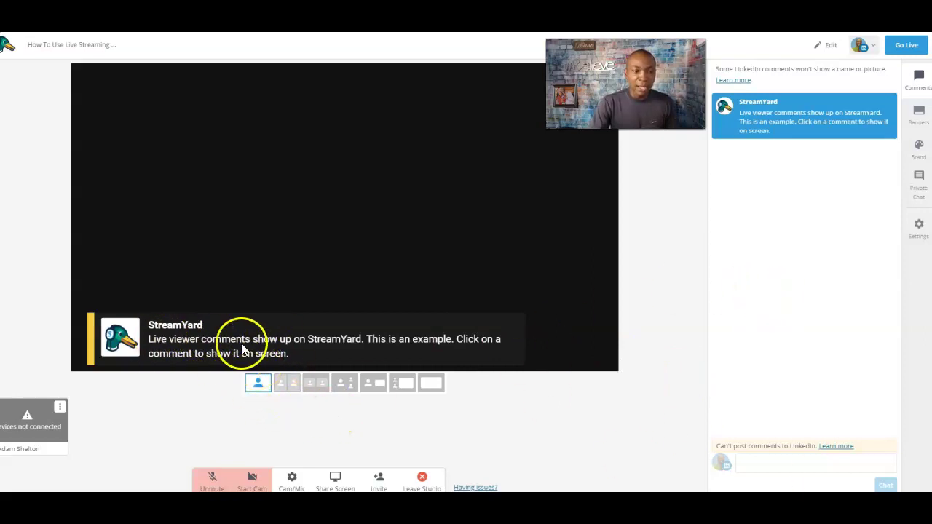
left_click(810, 118)
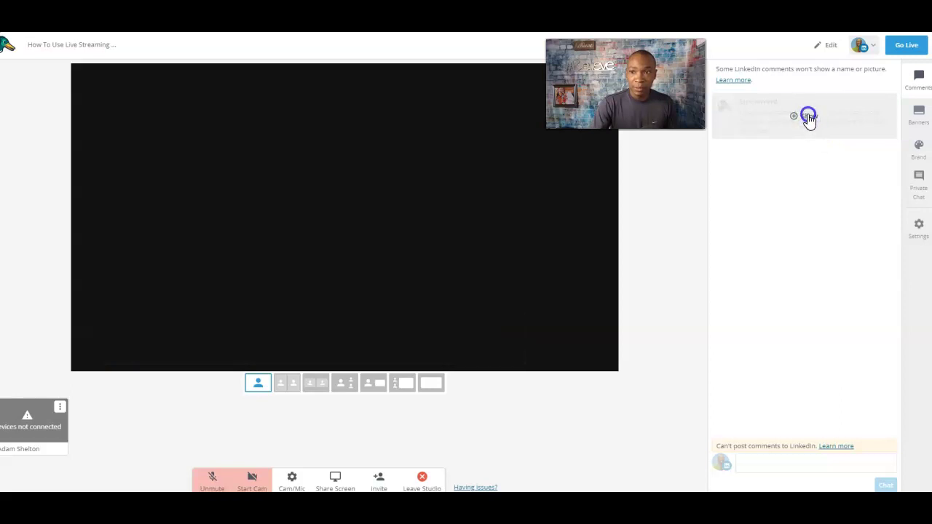
left_click(808, 118)
left_click(807, 118)
left_click(808, 118)
left_click(807, 121)
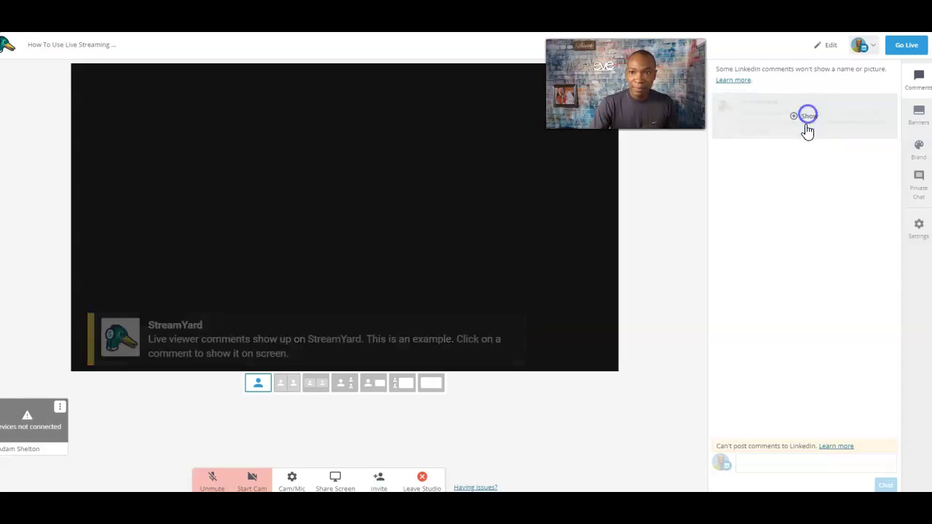
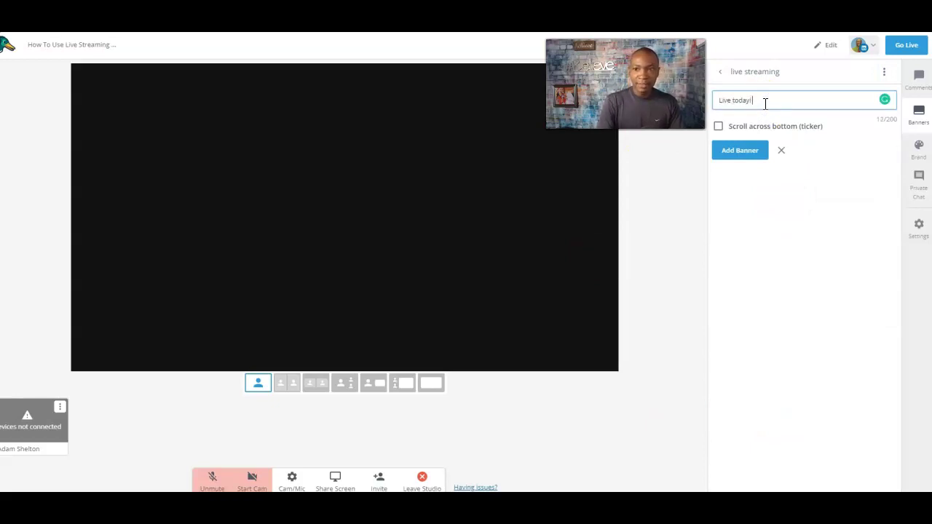
- Add the "Live today!" banner to the live streaming folder, and show it briefly on the stream before hiding it
left_click(743, 150)
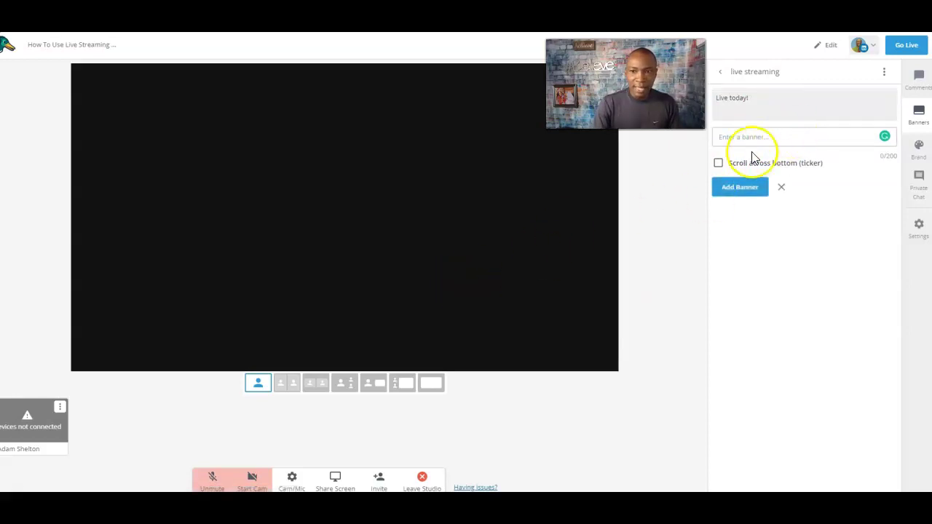
left_click(797, 100)
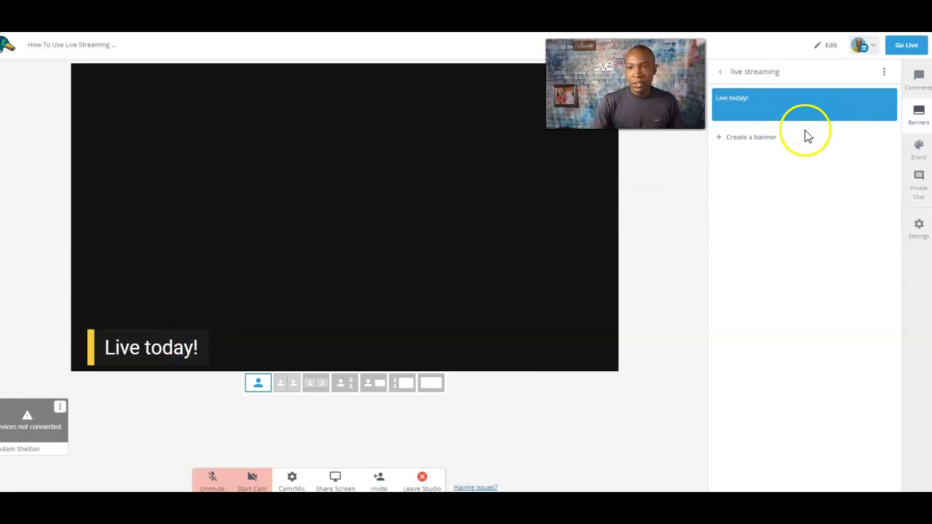
left_click(804, 105)
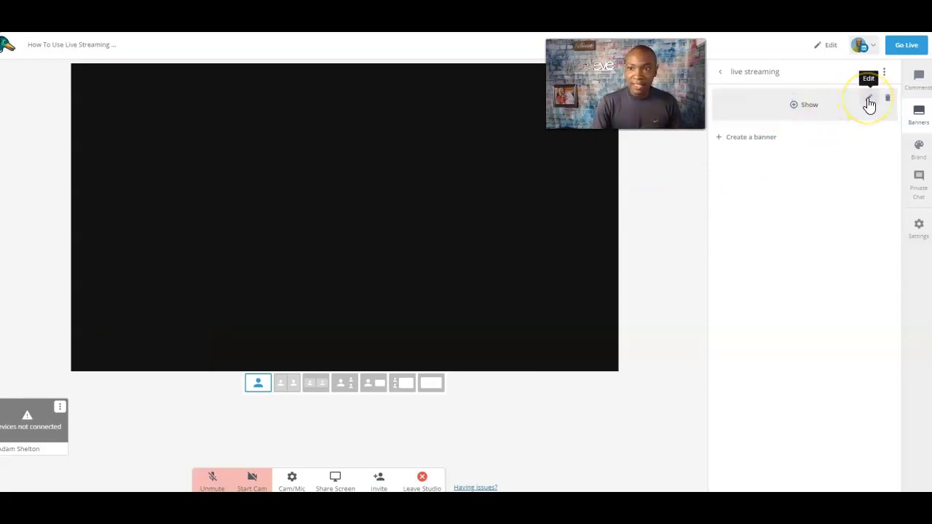
- Make the "Live today!" banner scroll across the bottom as a ticker and save it
left_click(868, 100)
left_click(772, 126)
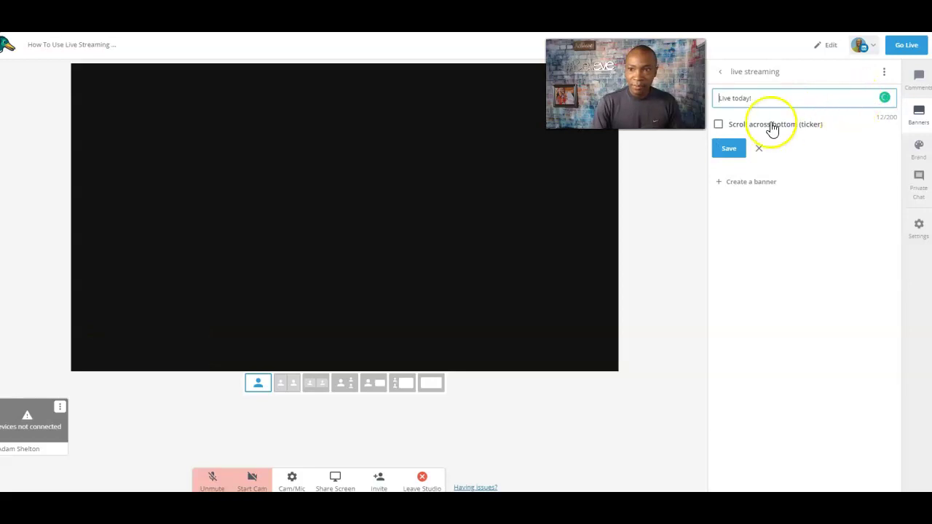
left_click(720, 125)
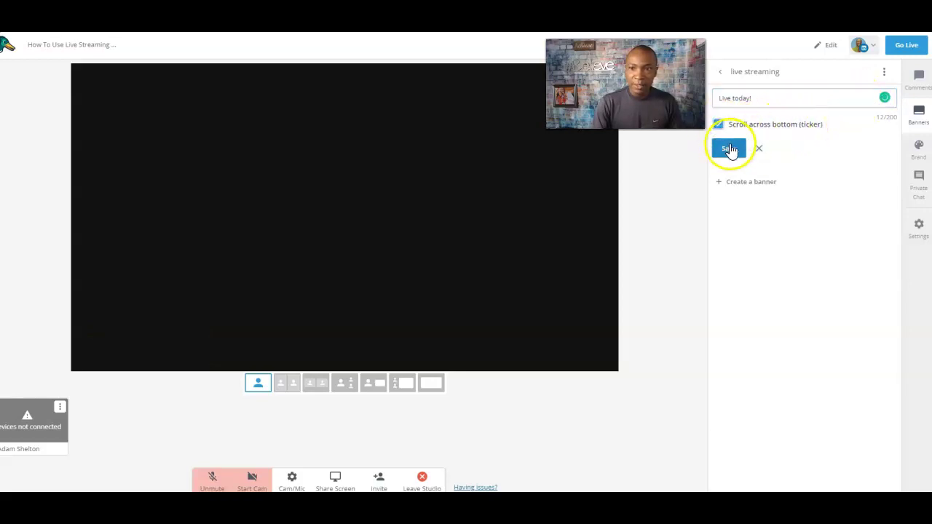
left_click(731, 149)
- Preview the "Live today!" ticker on the stream twice, leaving it hidden
mouse_move(745, 126)
left_click(805, 108)
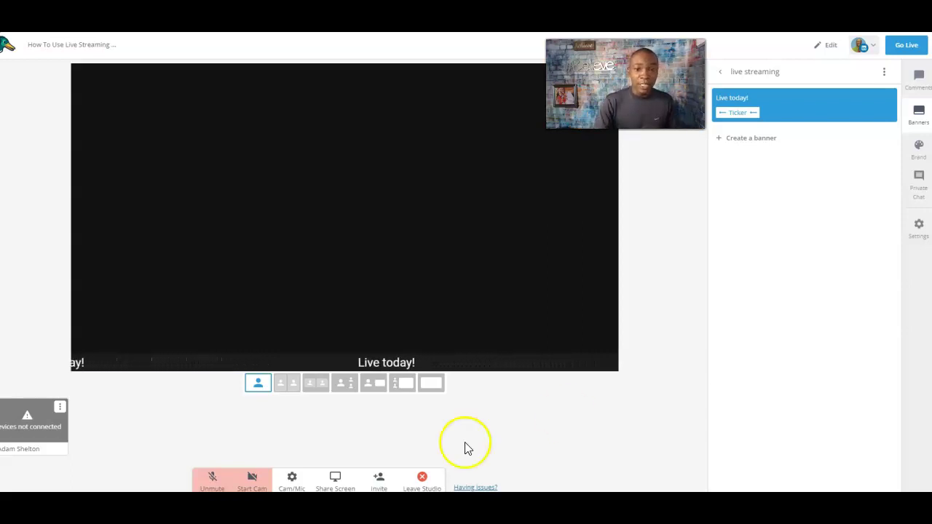
left_click(793, 115)
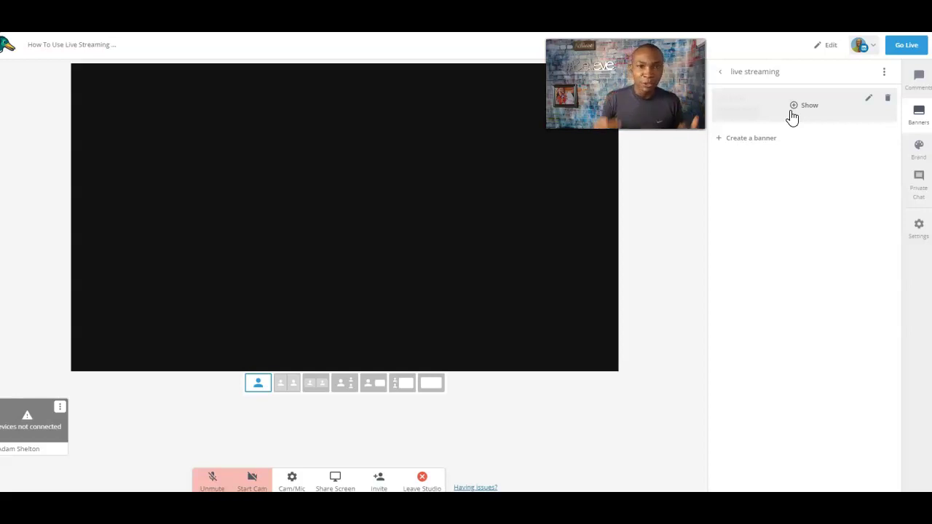
left_click(792, 117)
left_click(811, 108)
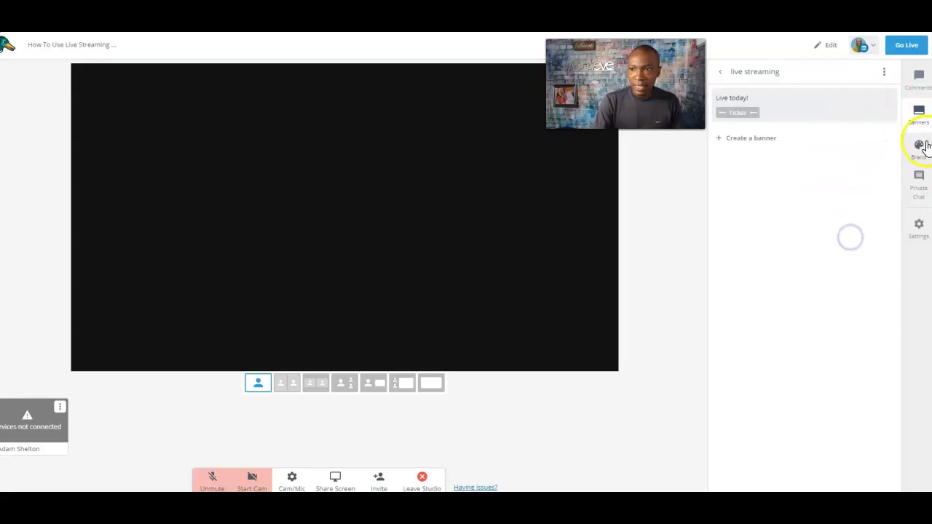
- Leave the live streaming banner folder and set the brand color to #0000ff
left_click(727, 74)
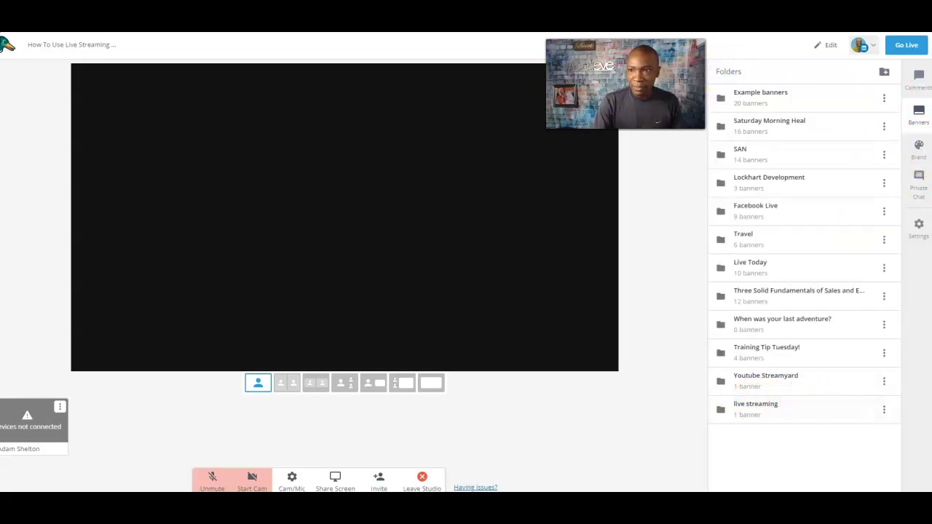
left_click(919, 149)
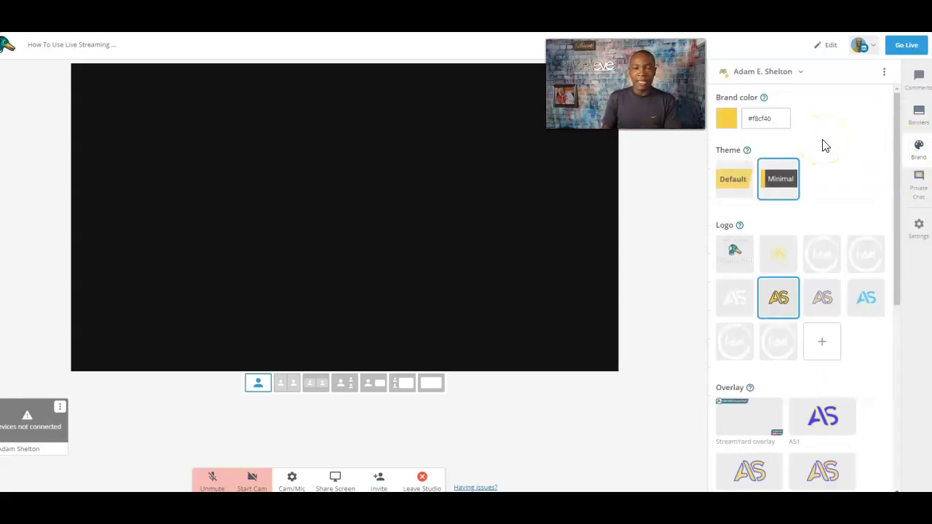
left_click(772, 118)
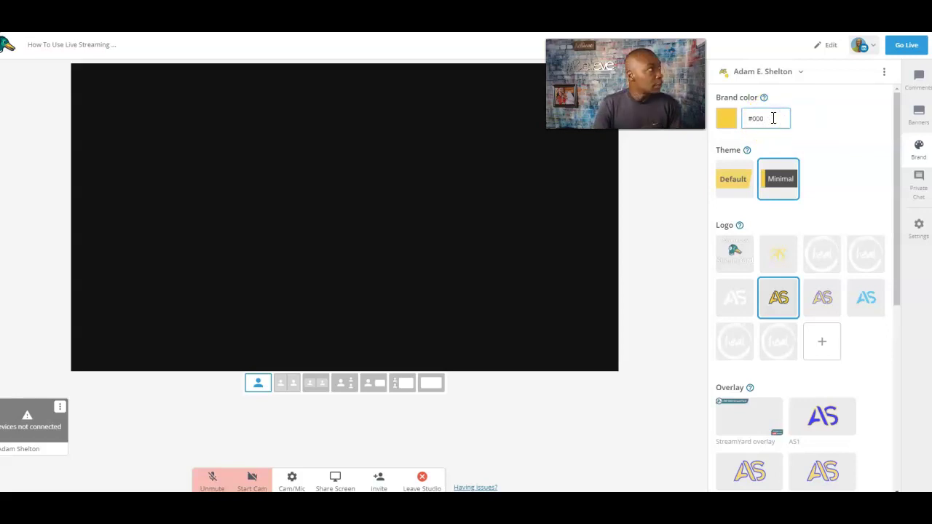
type("#000ff")
key("BackSpace")
key("BackSpace")
type("000")
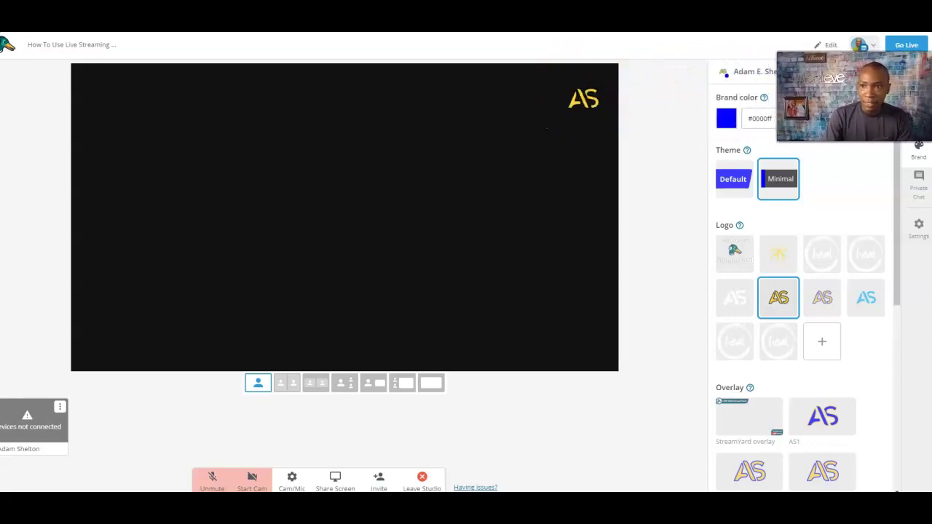
- Alternate the brand theme between Default and Minimal, leaving Default selected
left_click(734, 180)
left_click(775, 182)
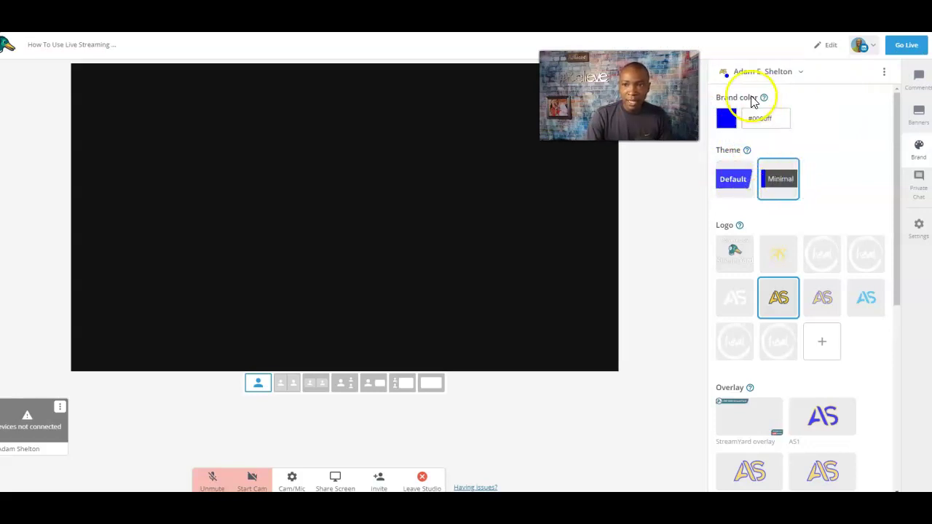
mouse_move(766, 102)
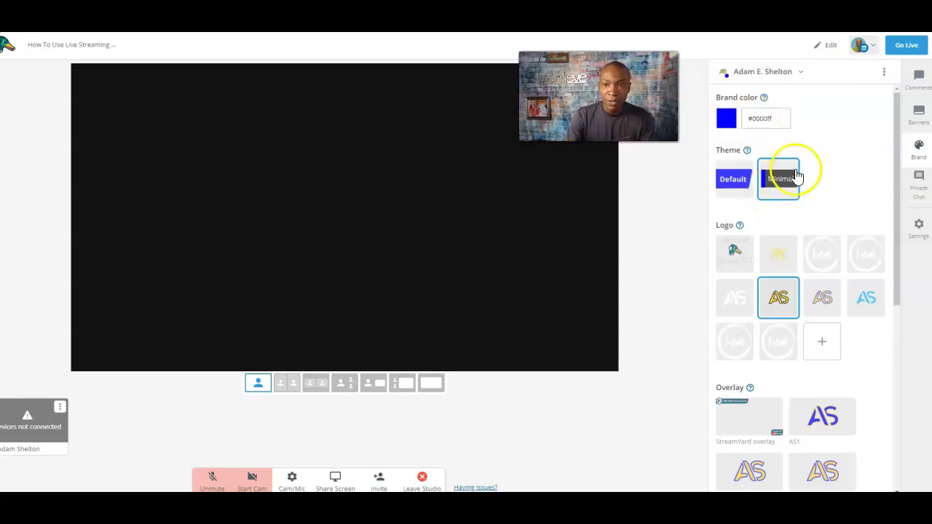
left_click(733, 183)
- Turn off the ticker scrolling for the "Live today!" banner in the live streaming folder, save it, and show it on the stream
left_click(918, 117)
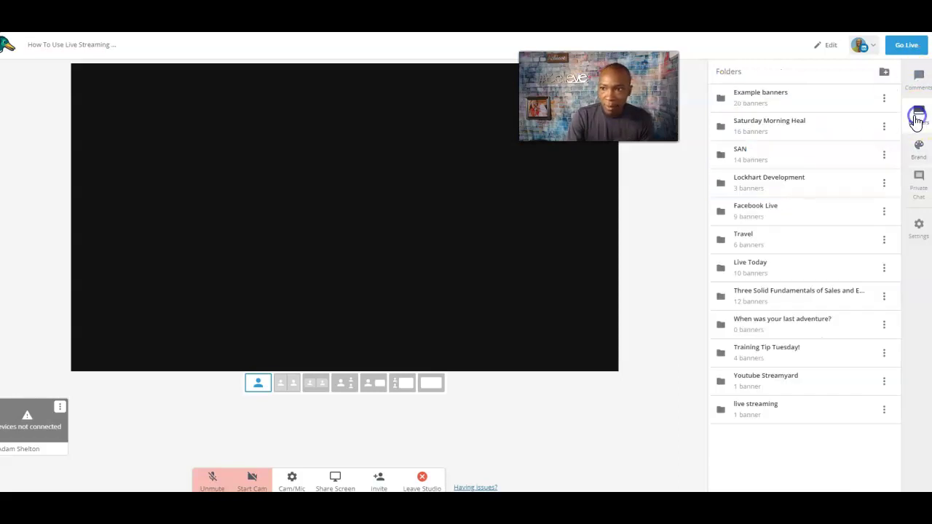
left_click(761, 404)
mouse_move(803, 116)
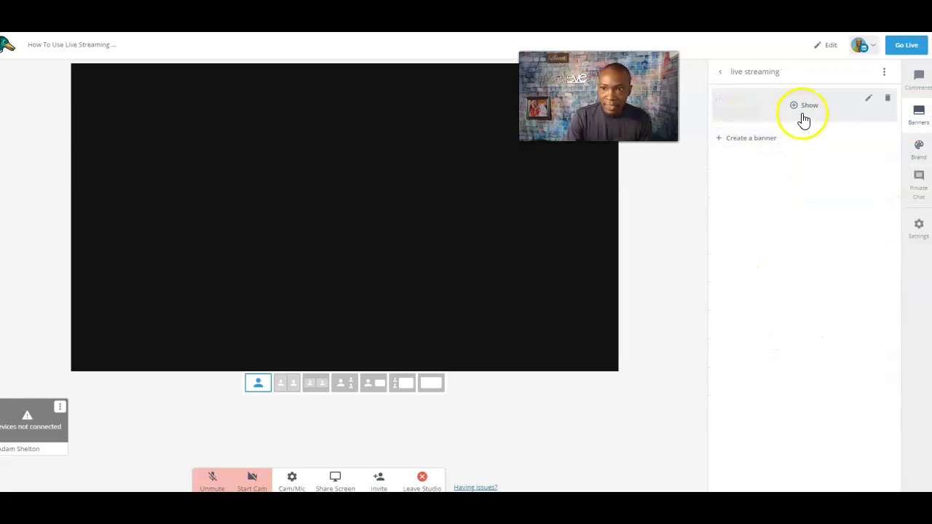
left_click(868, 99)
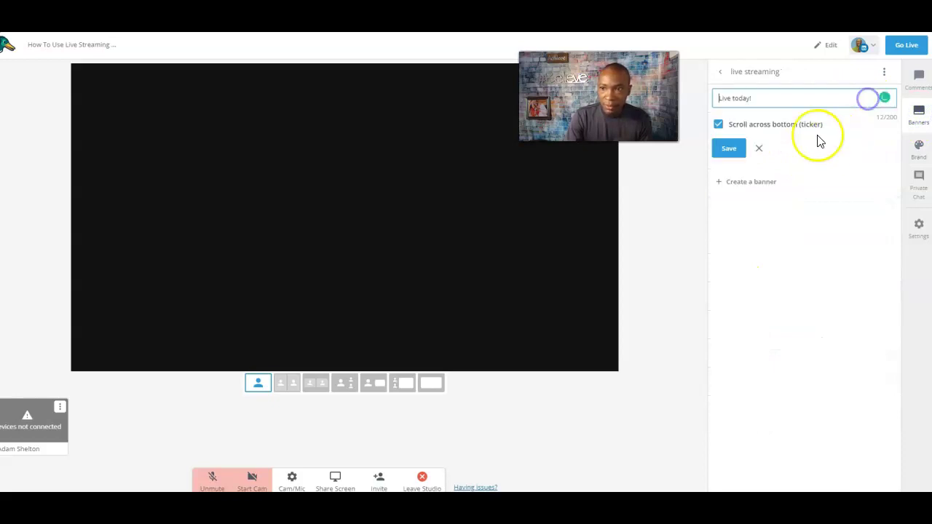
left_click(719, 127)
left_click(731, 150)
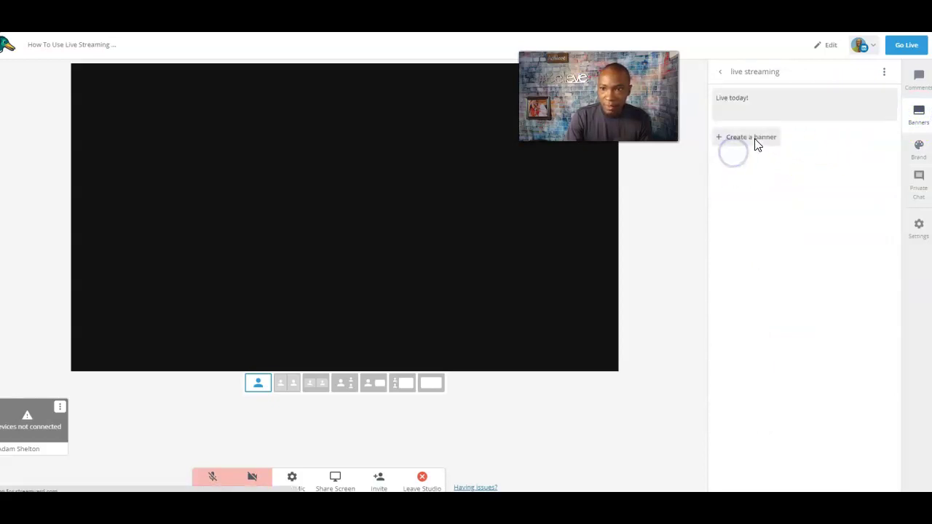
left_click(804, 104)
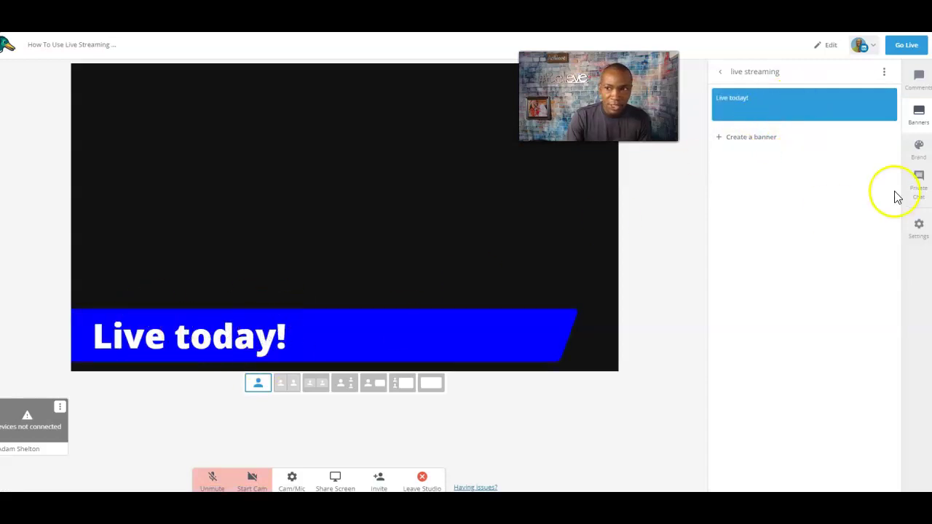
- Compare the Default and Minimal themes on the displayed banner, and leave the theme set to Minimal
left_click(920, 150)
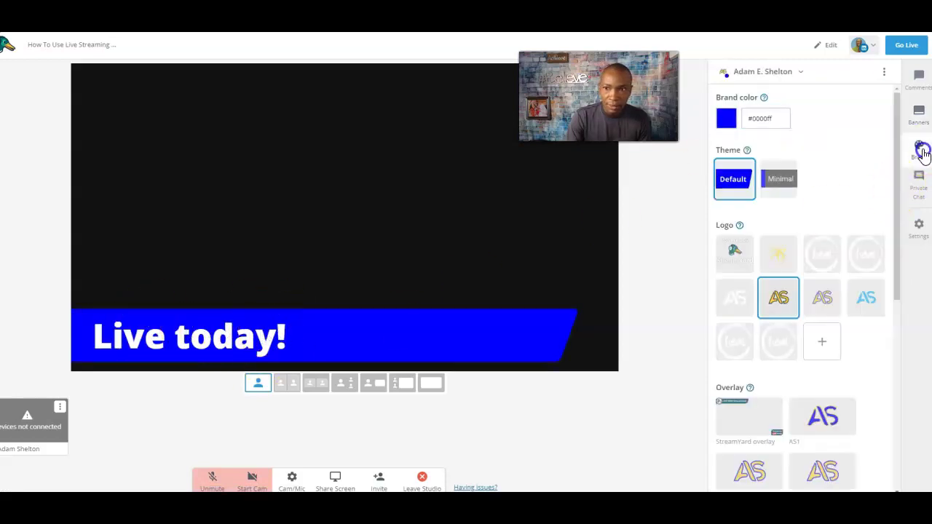
left_click(785, 183)
left_click(724, 179)
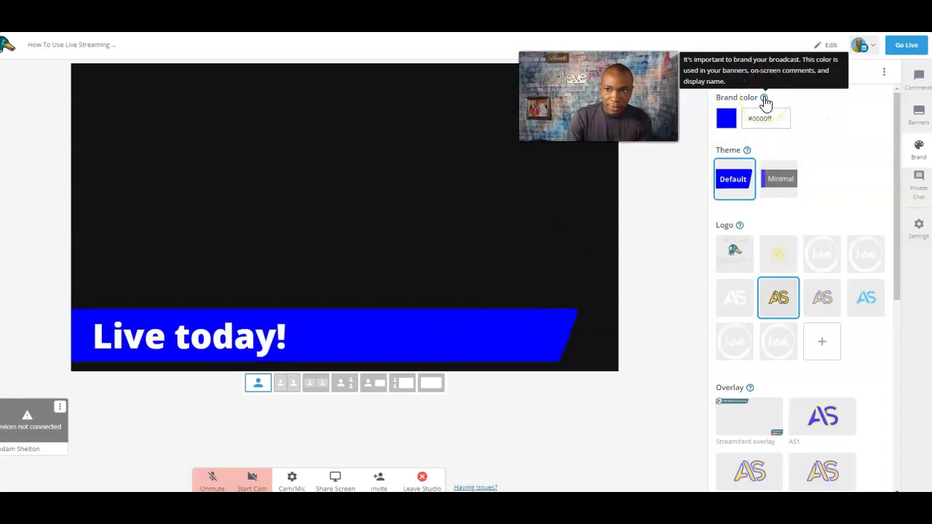
mouse_move(749, 155)
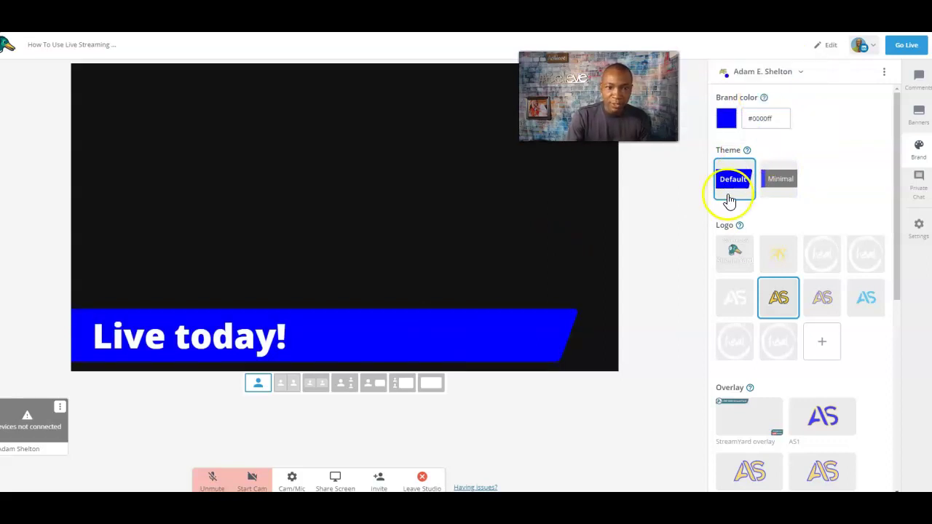
left_click(774, 180)
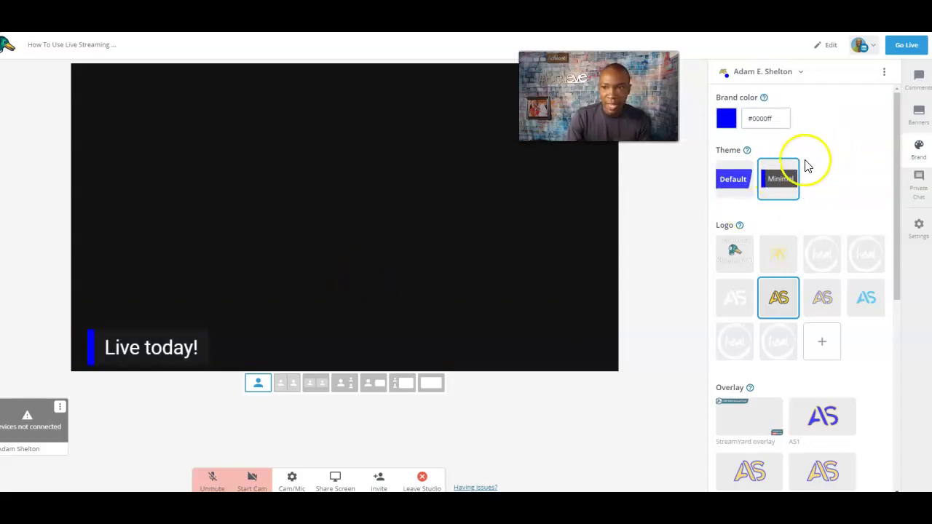
left_click(732, 184)
left_click(785, 182)
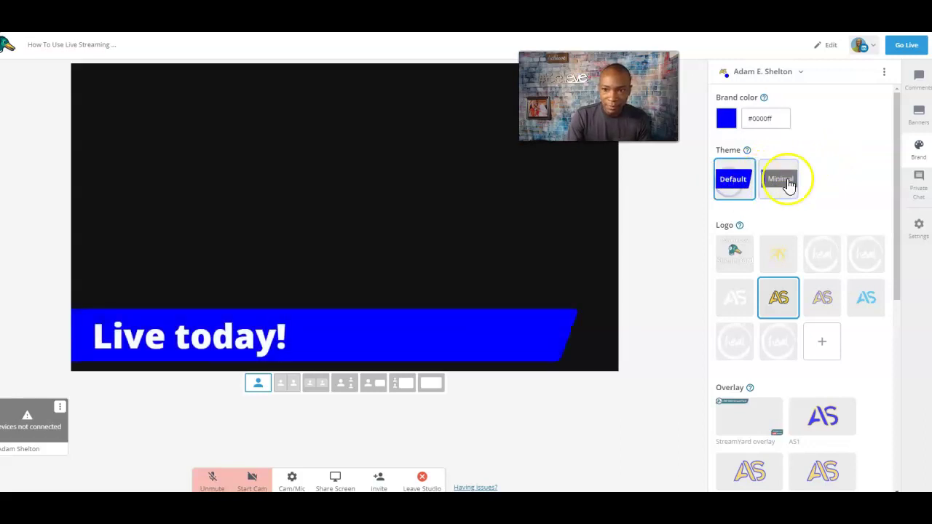
- Hide the "Live today!" banner from the stream
left_click(920, 113)
mouse_move(786, 122)
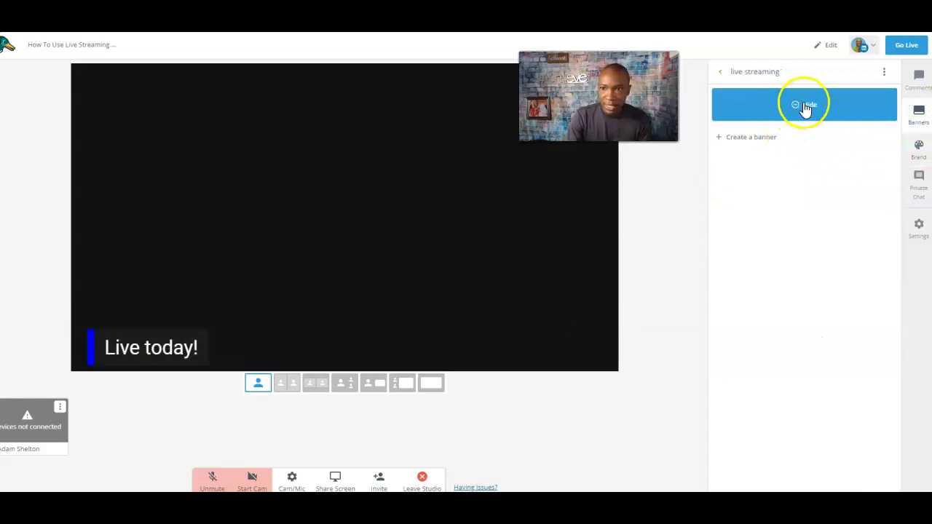
left_click(805, 107)
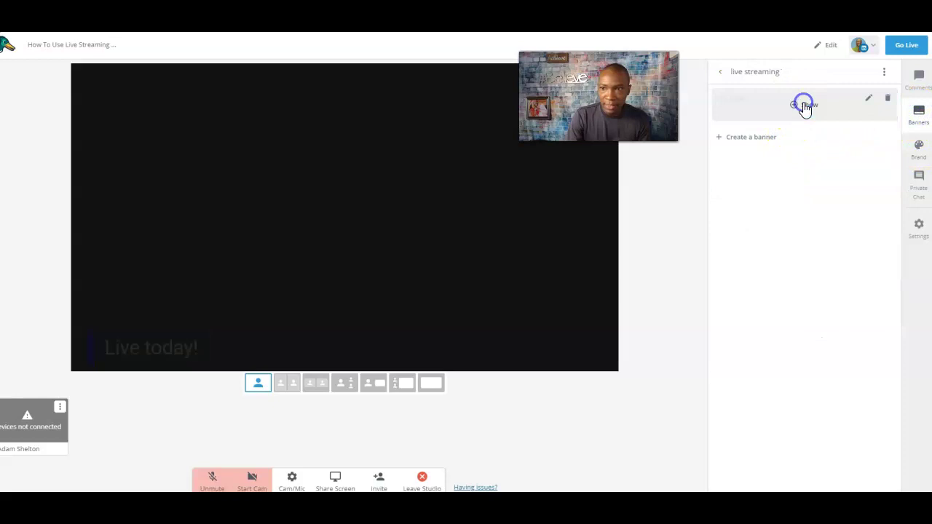
- Read the help note on logo format and size in the brand settings, and open the logo upload dialog before cancelling it
left_click(919, 149)
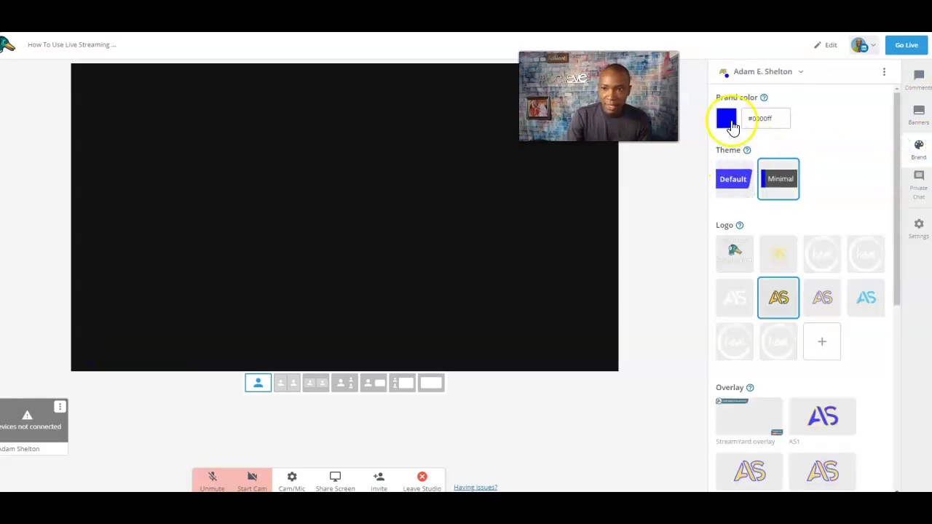
scroll(801, 201, "down", 1)
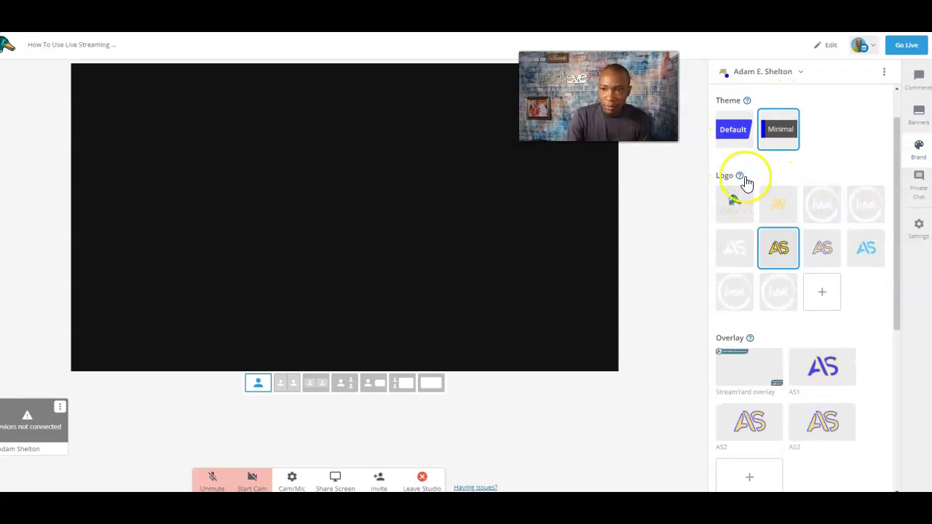
mouse_move(745, 185)
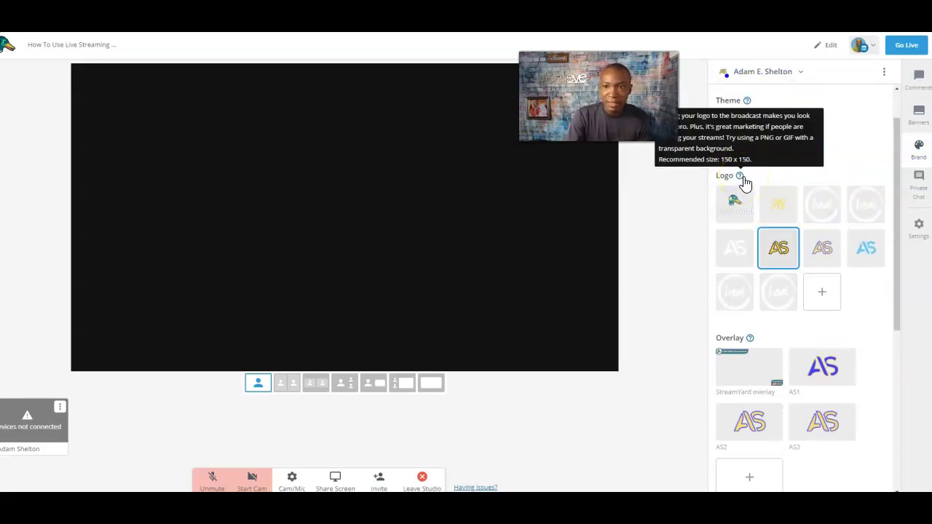
left_click(745, 182)
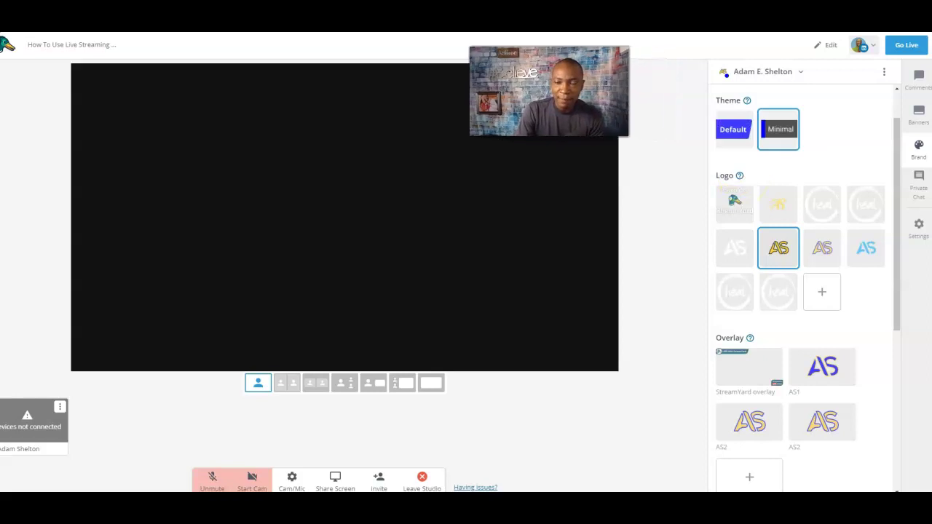
left_click(743, 177)
left_click(744, 178)
left_click(742, 178)
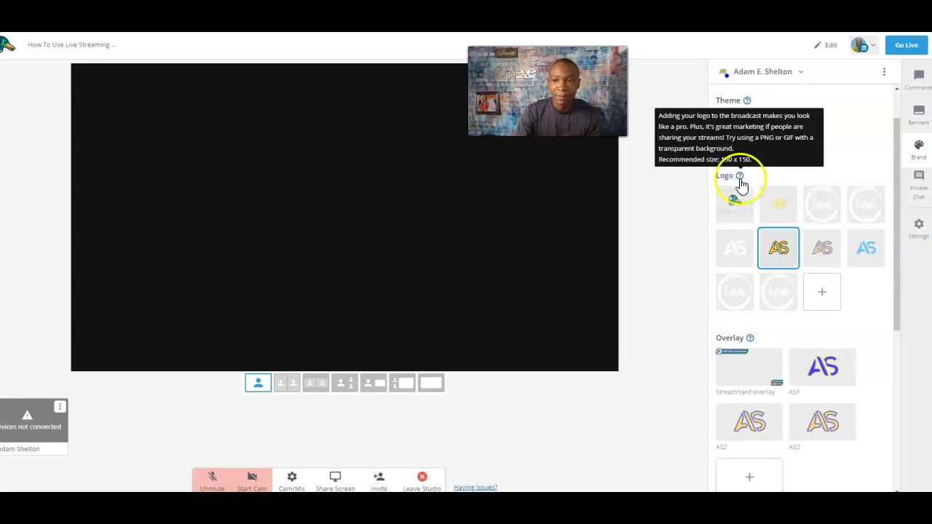
left_click(743, 180)
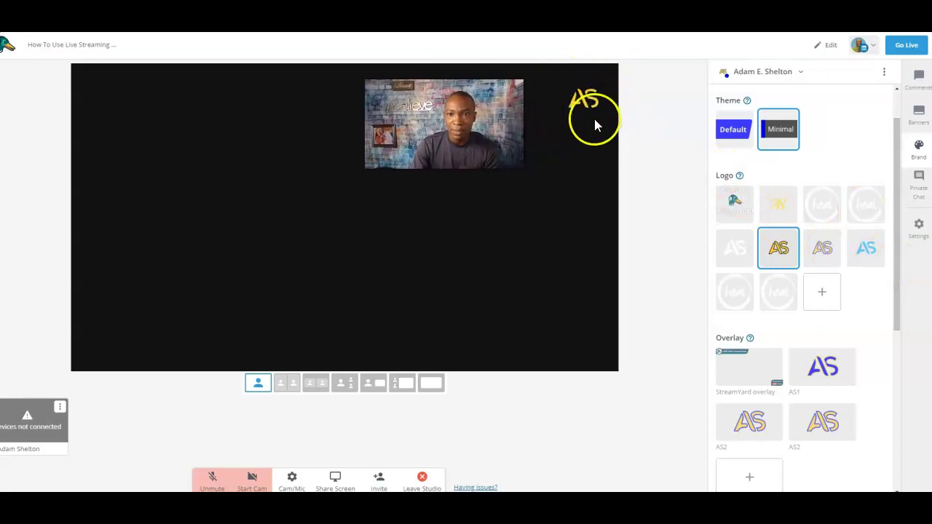
left_click(820, 294)
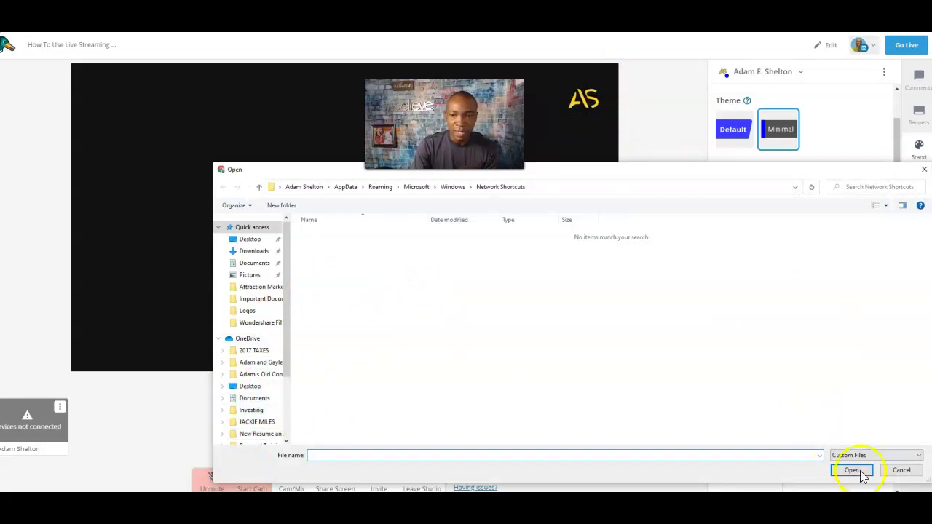
left_click(903, 471)
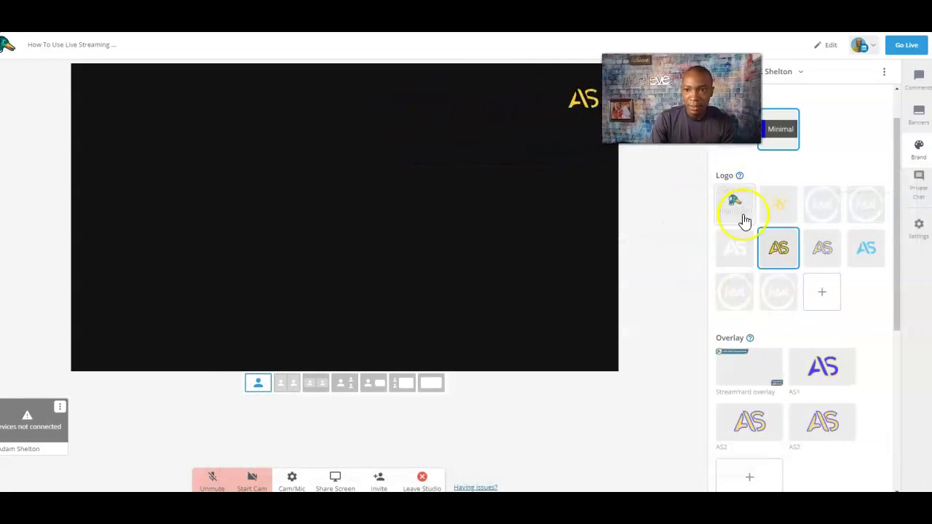
- Read the help note on overlays, and preview the StreamYard overlay on the stream before removing it
scroll(799, 271, "down", 2)
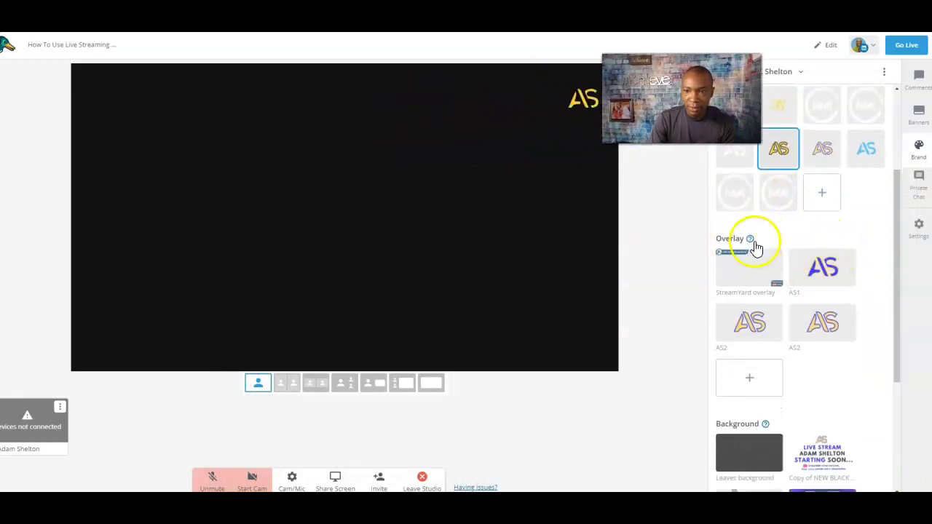
mouse_move(753, 244)
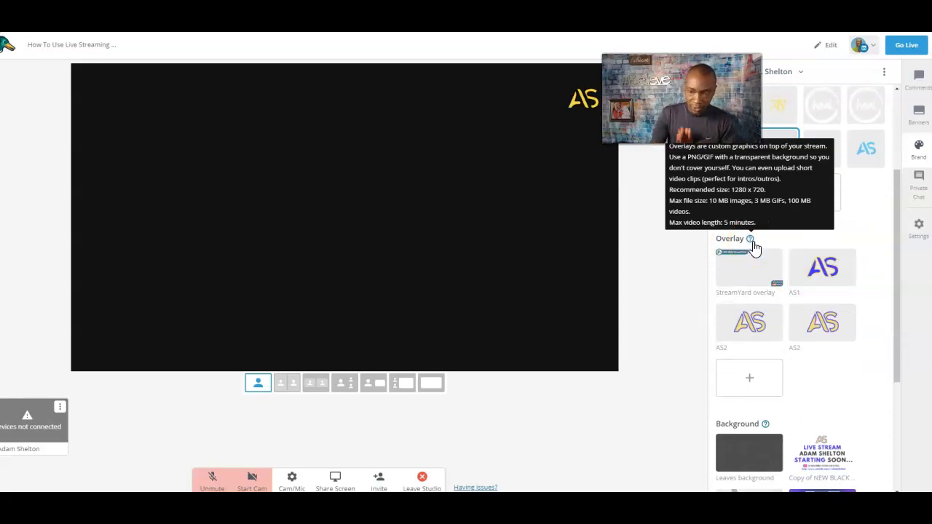
left_click(748, 269)
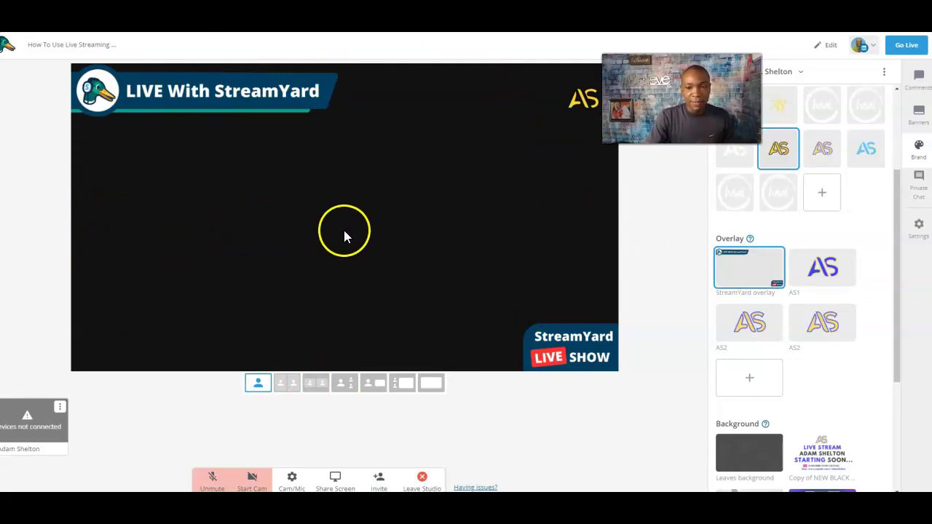
left_click(758, 276)
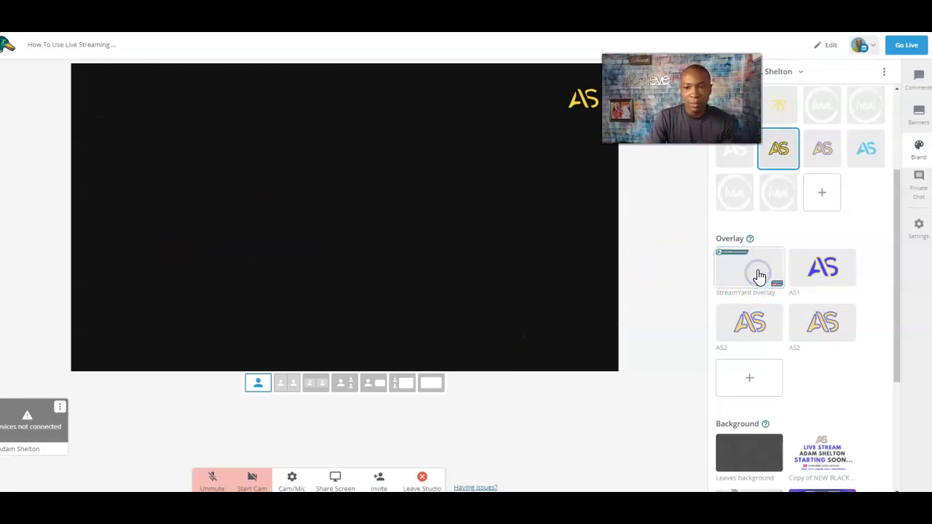
- Open the file selection for uploading a new overlay and cancel it
left_click(759, 378)
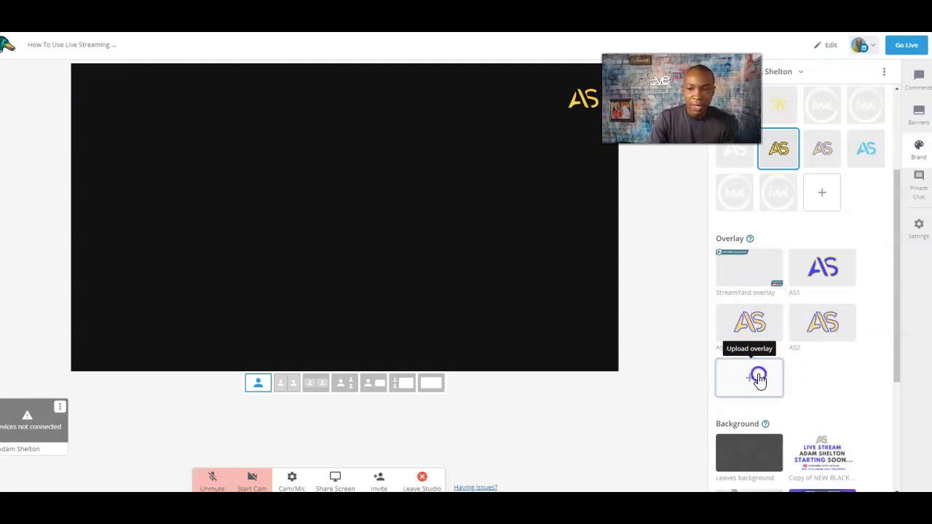
left_click(903, 471)
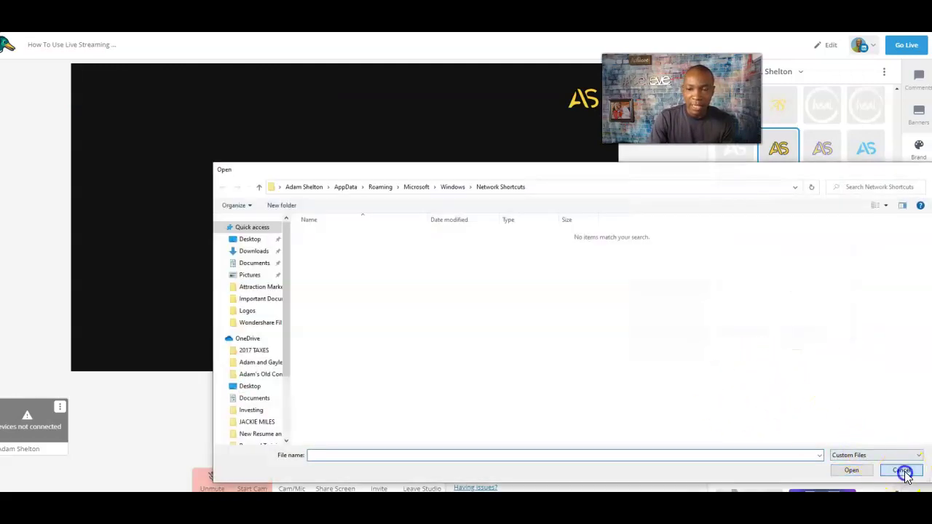
- Preview the first AS2 overlay on the stream, remove it, and apply the StreamYard overlay
left_click(750, 328)
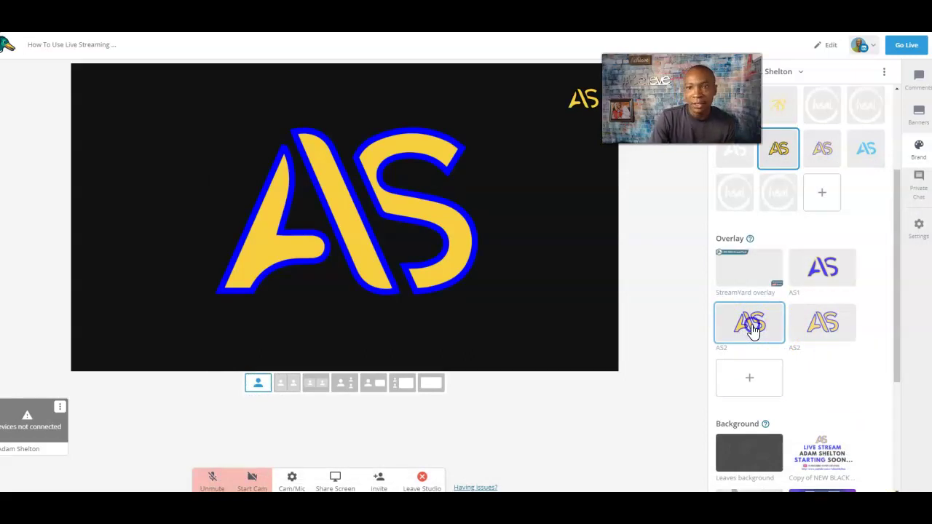
left_click(751, 328)
left_click(741, 319)
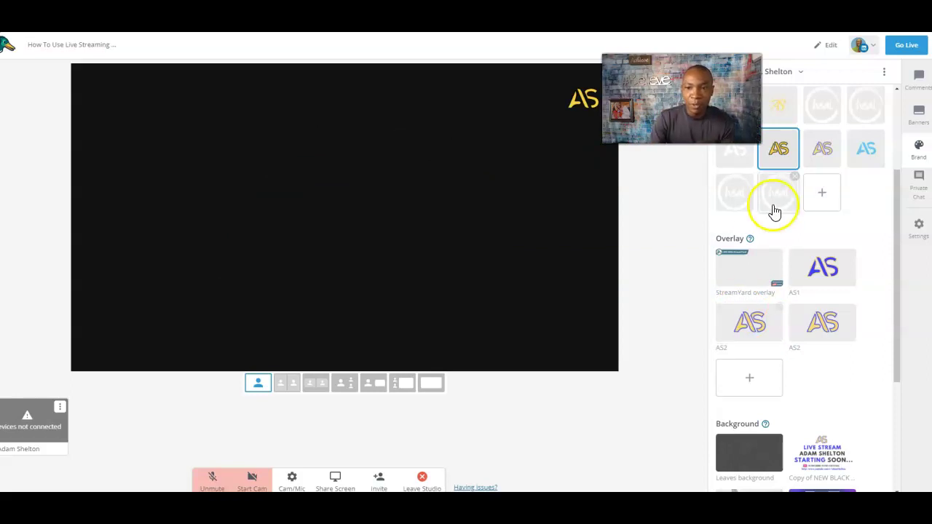
left_click(743, 271)
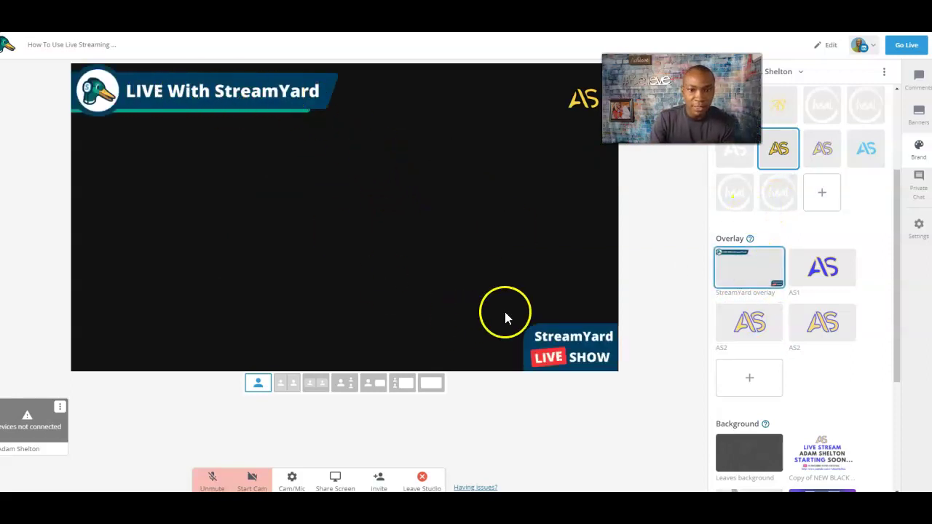
- Read the help note on overlays again and remove the StreamYard overlay from the stream
left_click(752, 240)
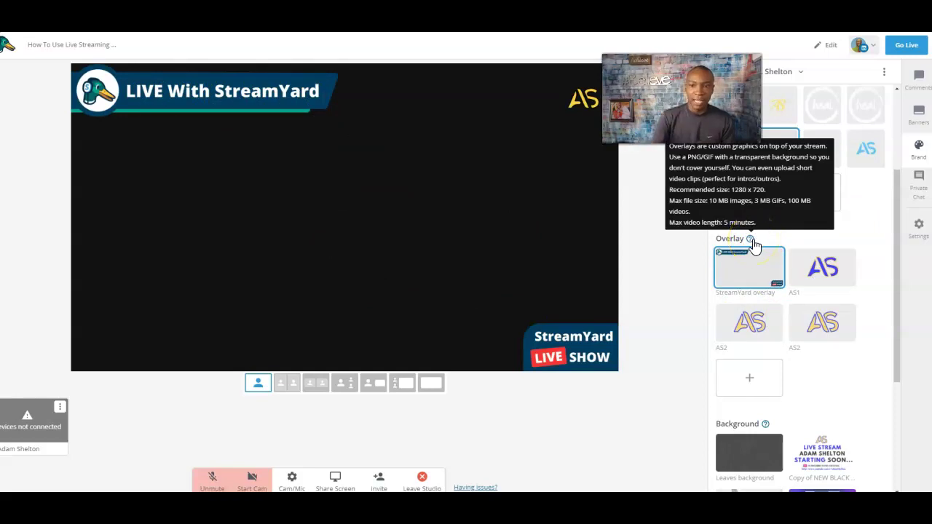
left_click(743, 268)
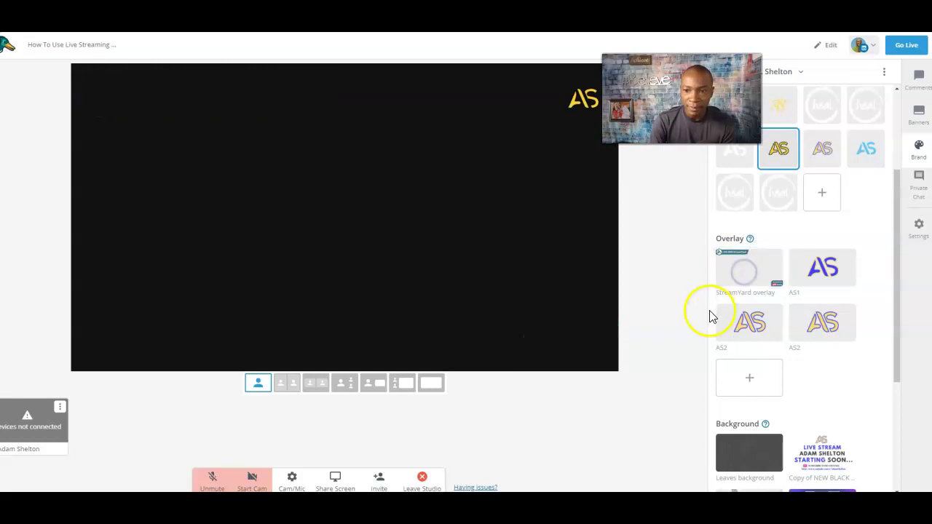
- Apply the Leaves background to the stream and check the help note on backgrounds
scroll(859, 355, "down", 3)
scroll(859, 355, "down", 1)
left_click(753, 258)
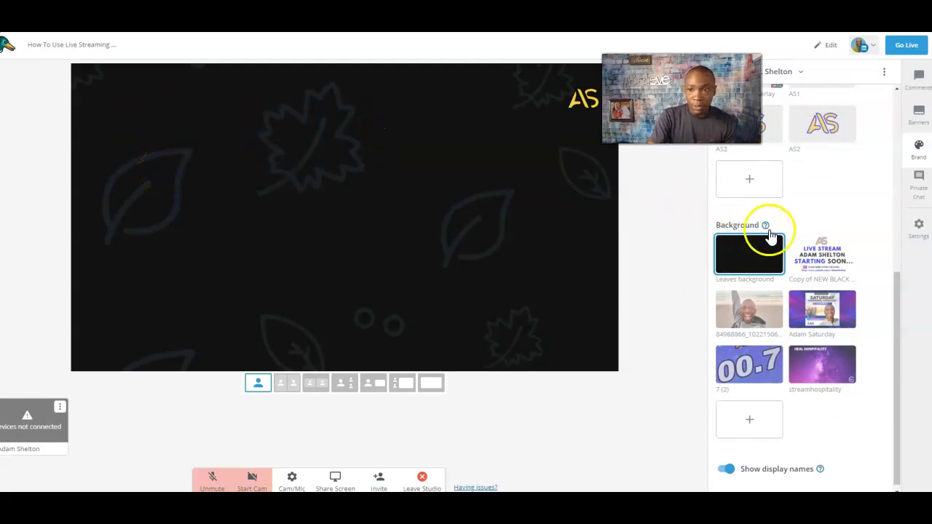
mouse_move(767, 228)
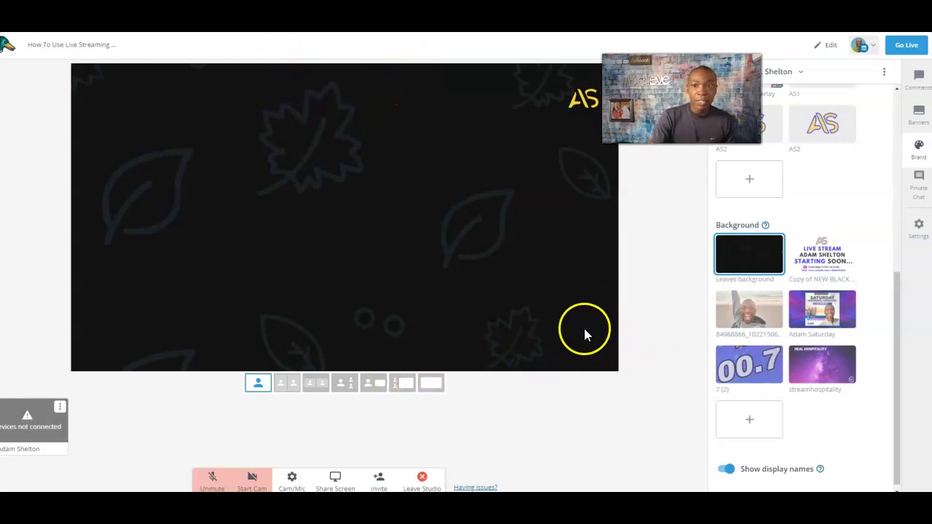
- Try the "Copy of NEW BLACK" background, and open the file selection for uploading a new background before cancelling it
mouse_move(820, 266)
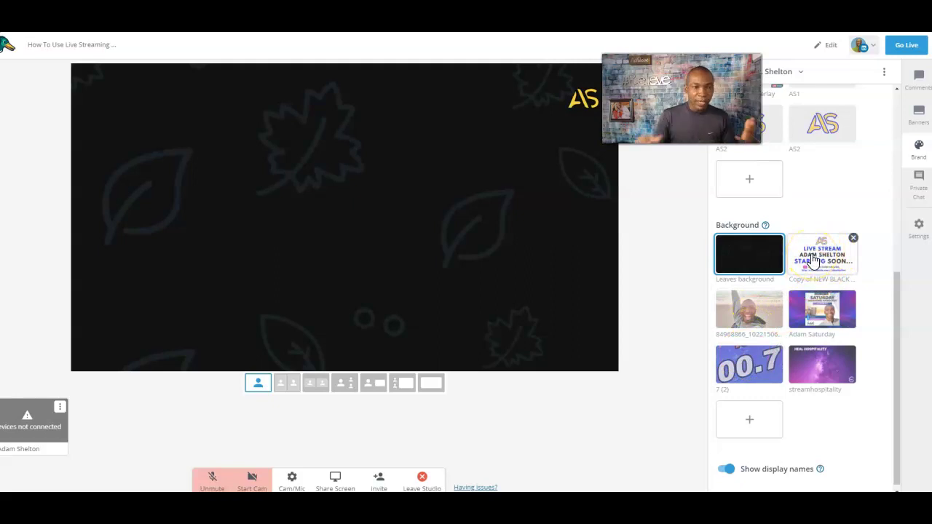
left_click(814, 260)
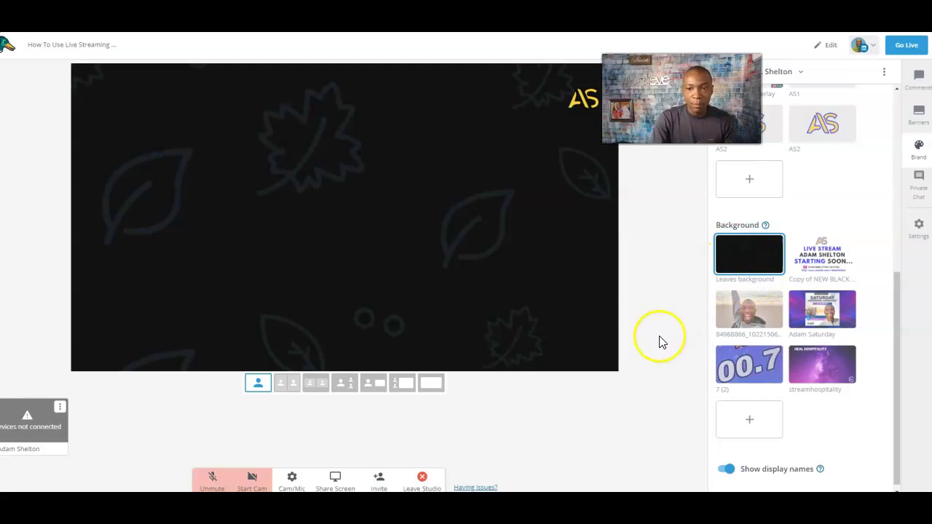
scroll(758, 393, "down", 1)
left_click(753, 417)
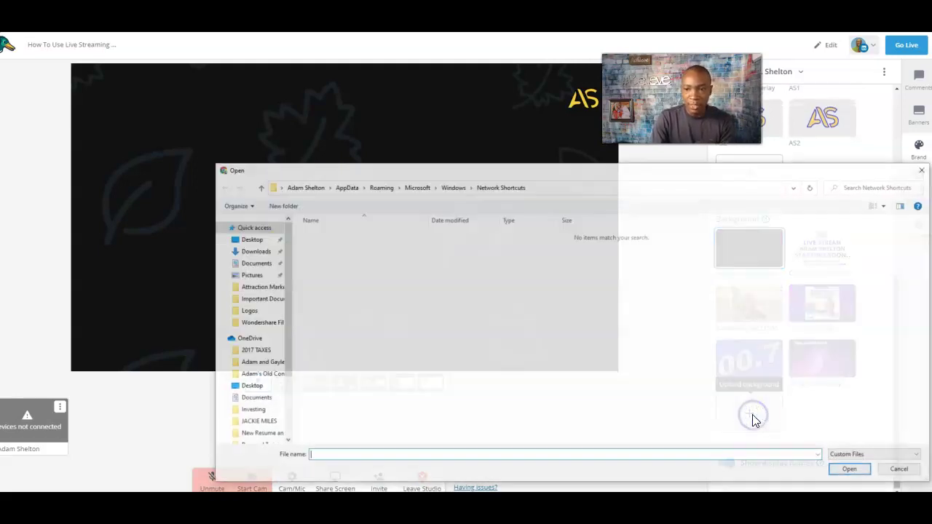
left_click(903, 470)
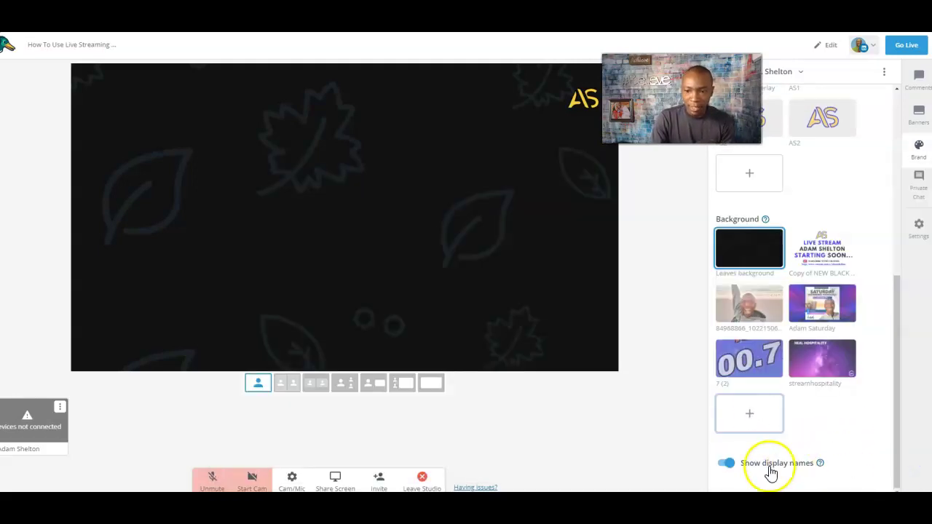
- Switch the display names off and back on, and check the help note on them
left_click(727, 464)
left_click(727, 466)
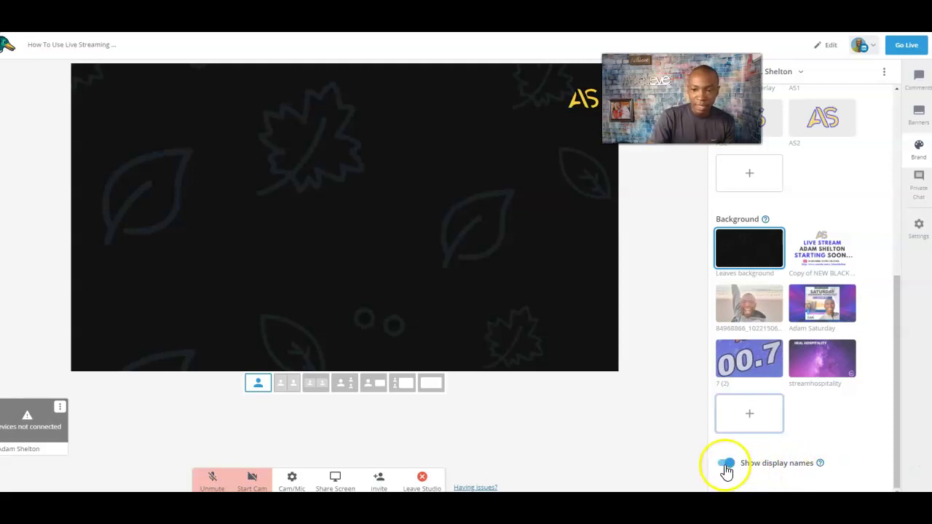
mouse_move(821, 469)
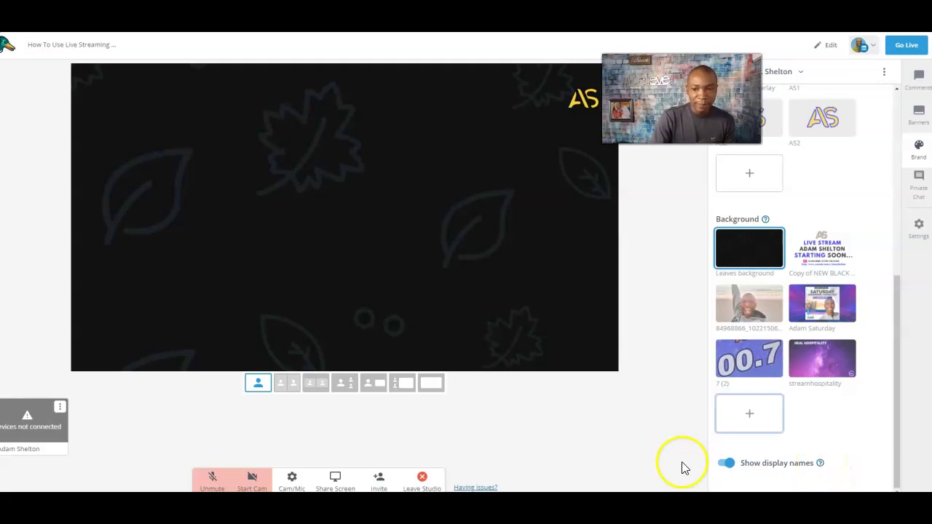
left_click(727, 466)
left_click(729, 471)
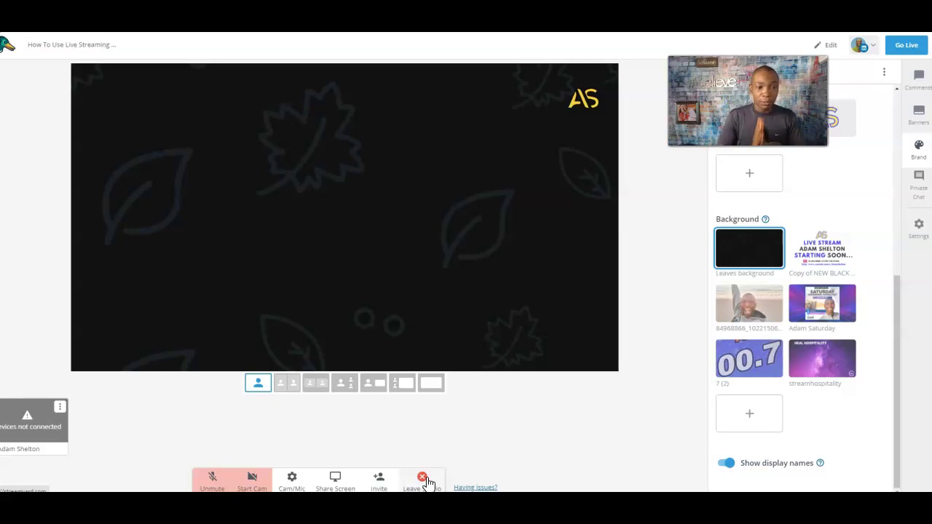
- Open the guest invitation, highlight the studio link for guests, and close the invitation
left_click(379, 480)
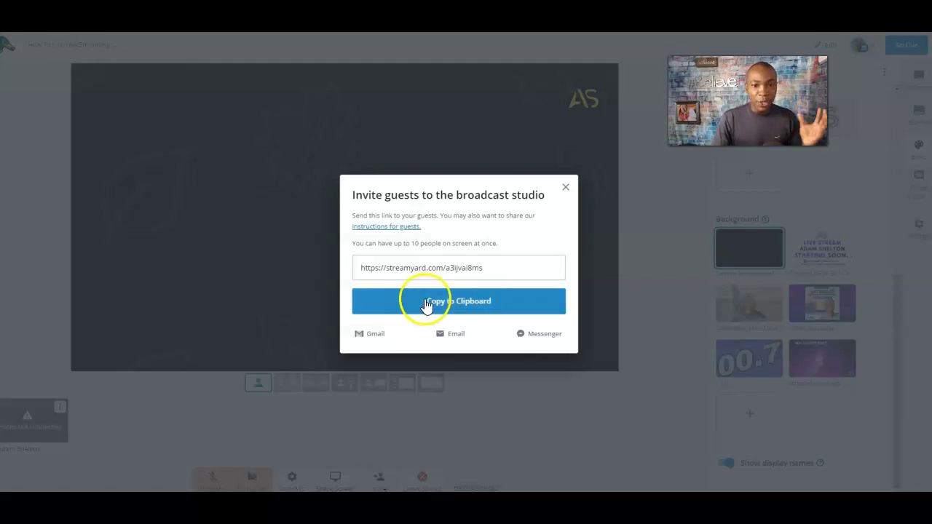
left_click_drag(506, 267, 317, 275)
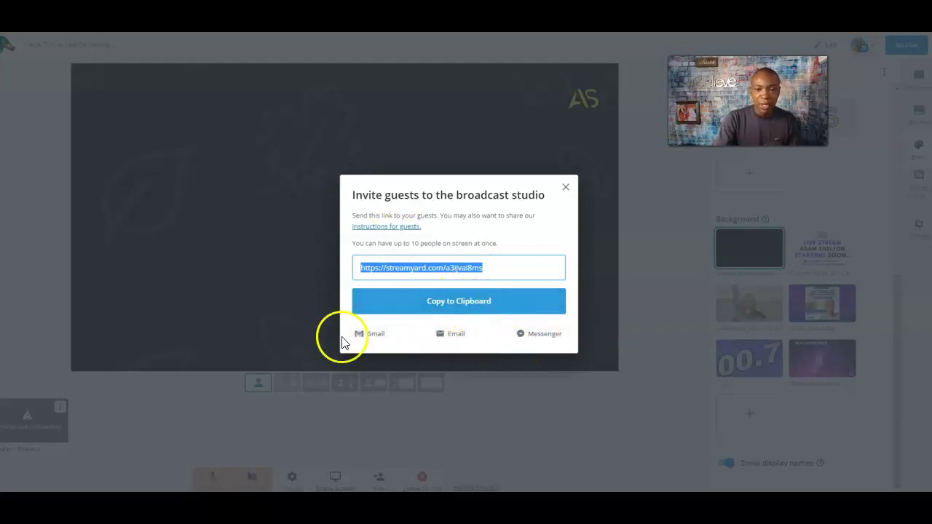
left_click(568, 191)
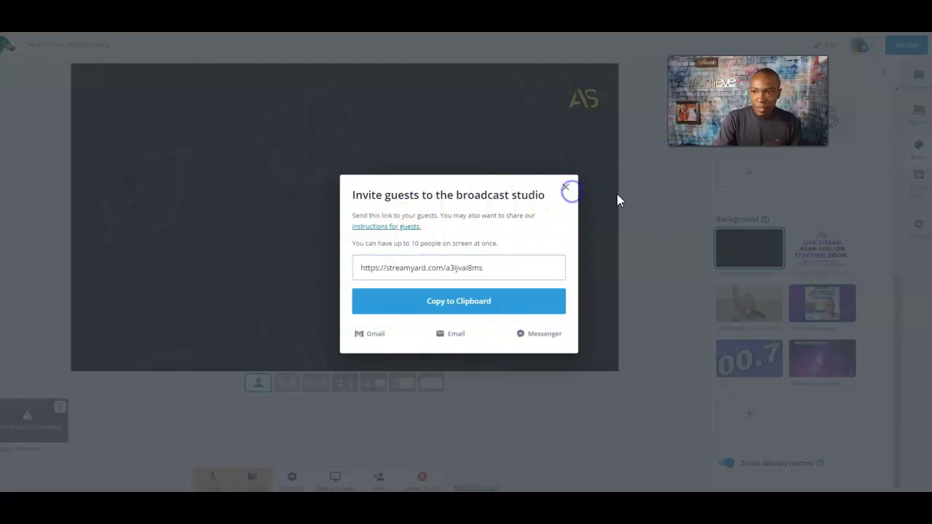
left_click(565, 188)
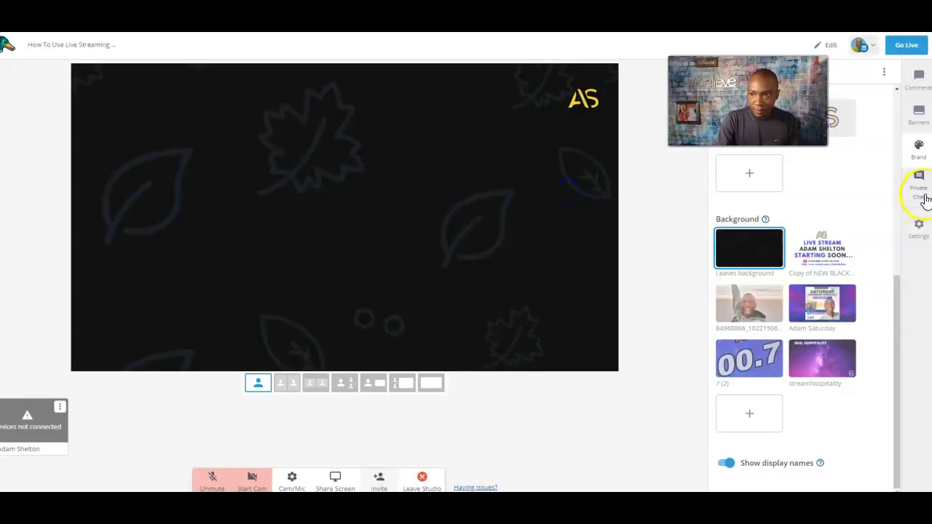
- Open the private chat with guests and activate its message field
left_click(921, 191)
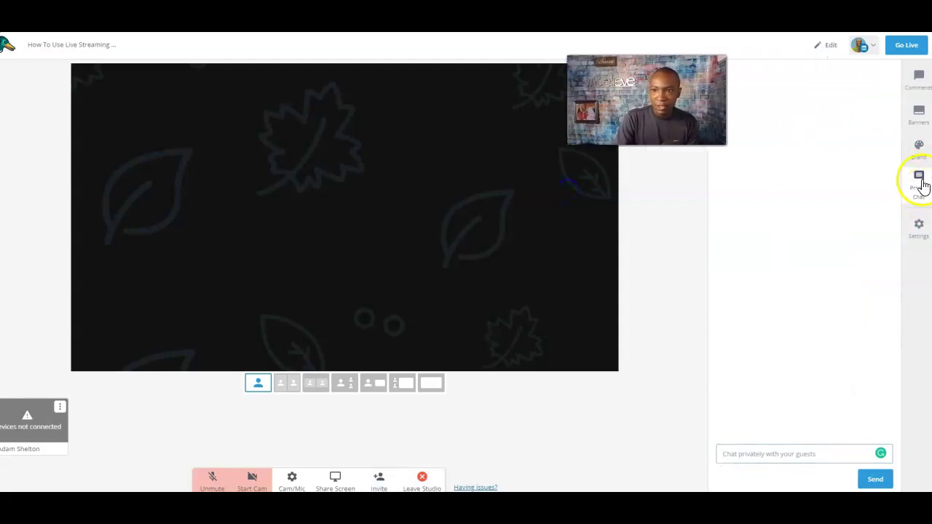
left_click(775, 453)
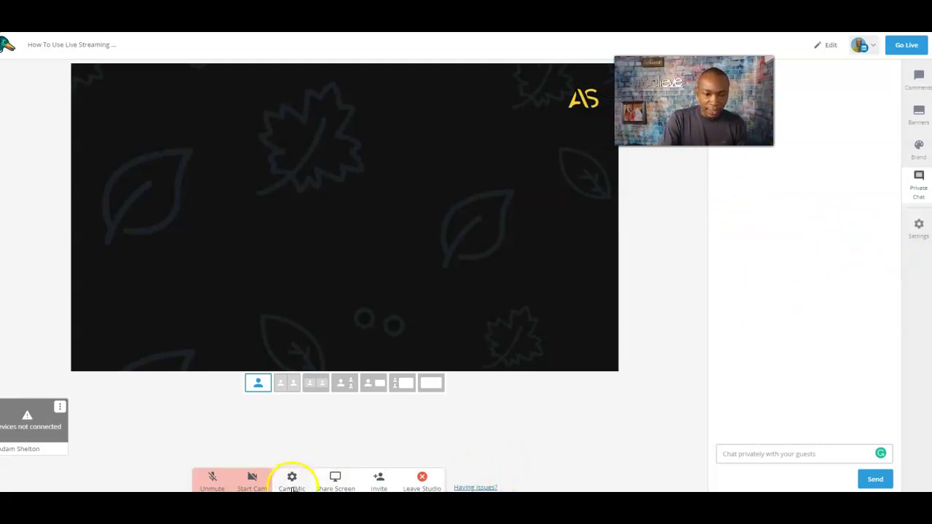
- Start screen sharing, view the Chrome tabs offered for sharing, and cancel the selection
left_click(337, 481)
left_click(460, 343)
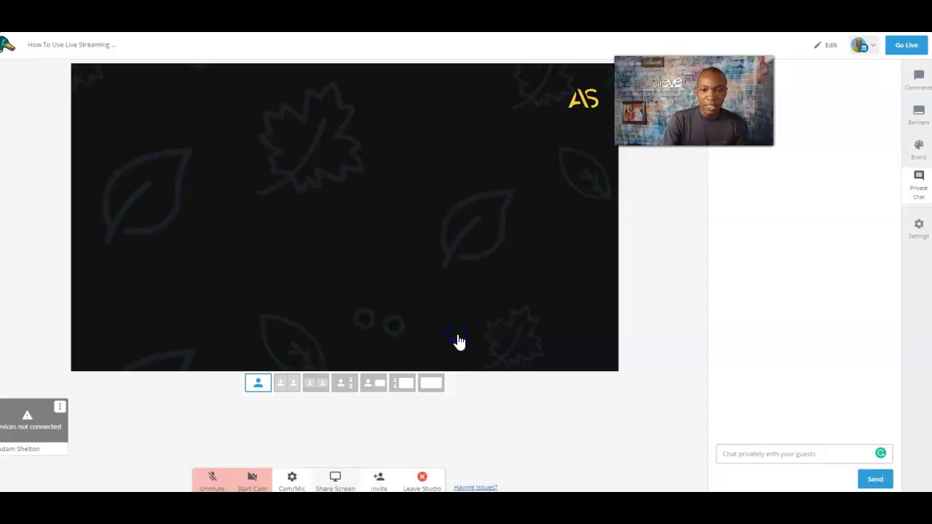
left_click(571, 58)
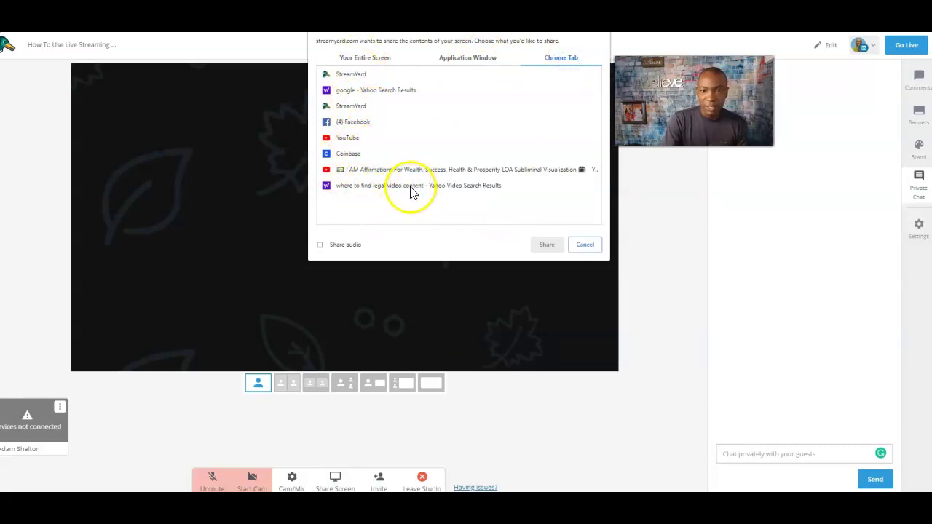
left_click(586, 245)
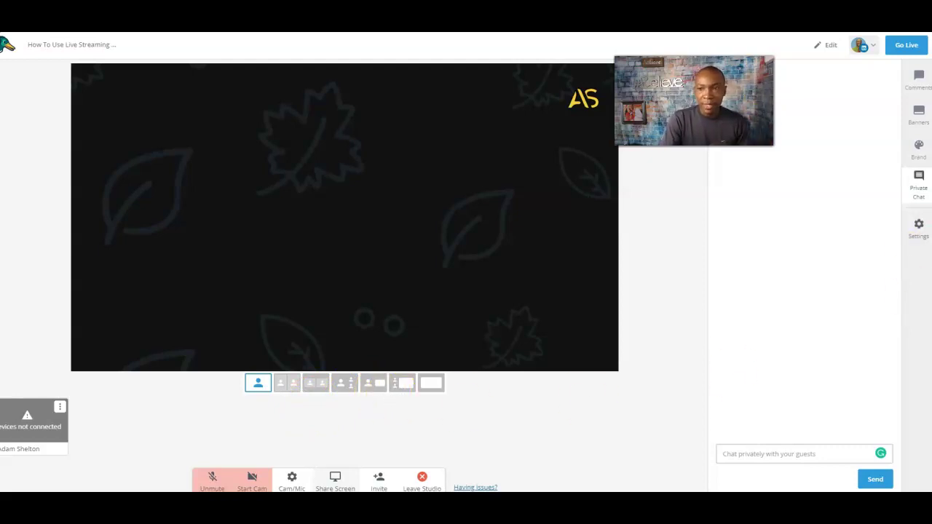
- Look through the studio's General, Guests and Camera settings and close them without changes
left_click(920, 224)
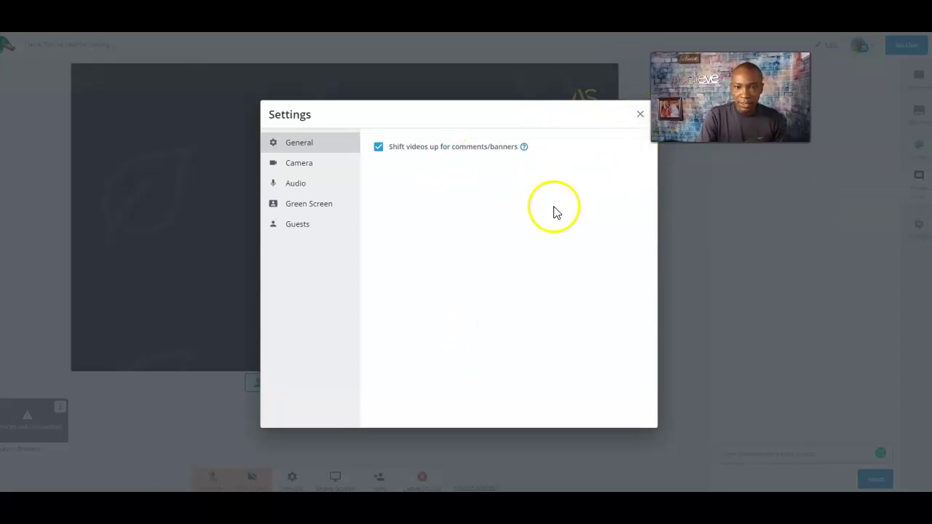
left_click(297, 226)
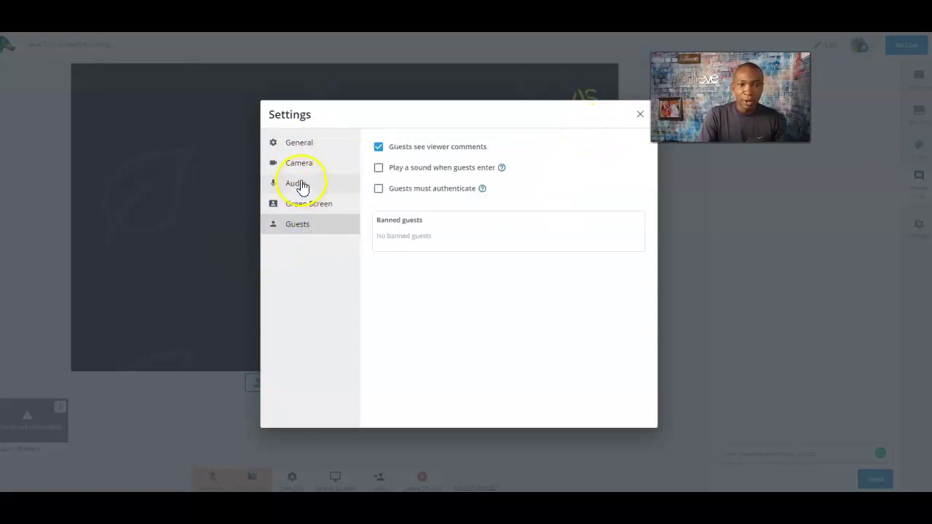
left_click(302, 167)
left_click(299, 144)
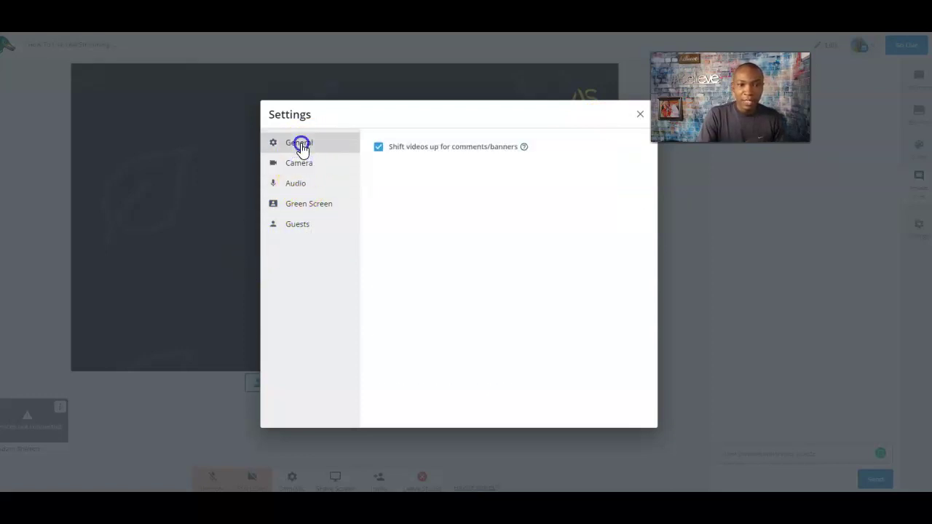
left_click(641, 115)
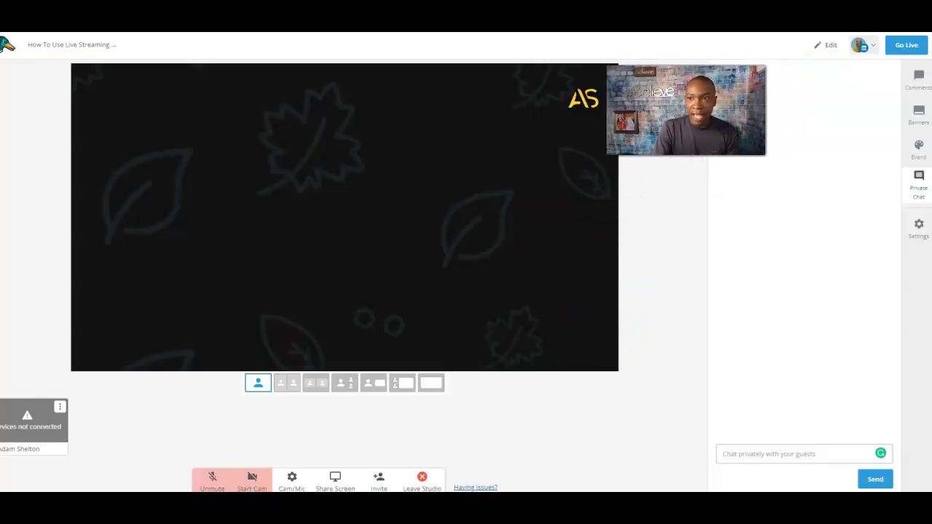
- Return to the comments, and review the broadcast's details and its LinkedIn destination options without changing them
left_click(914, 81)
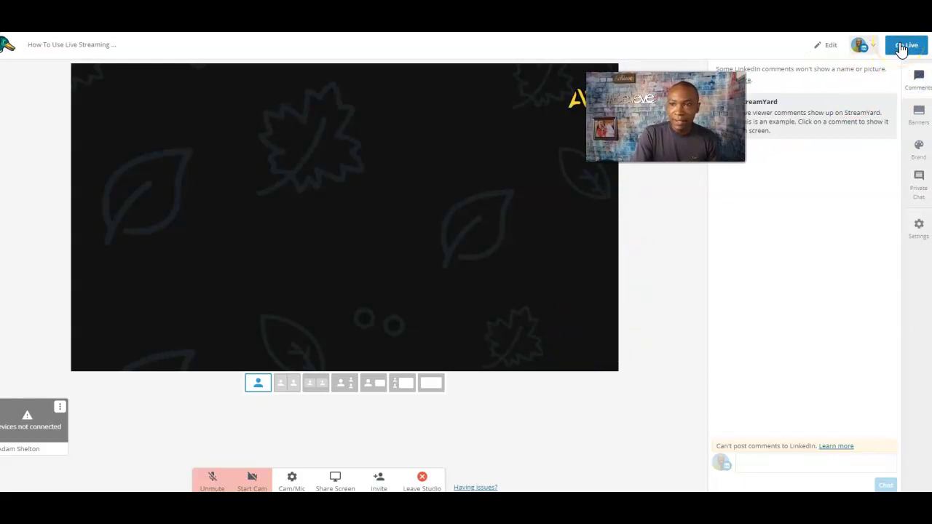
left_click(830, 47)
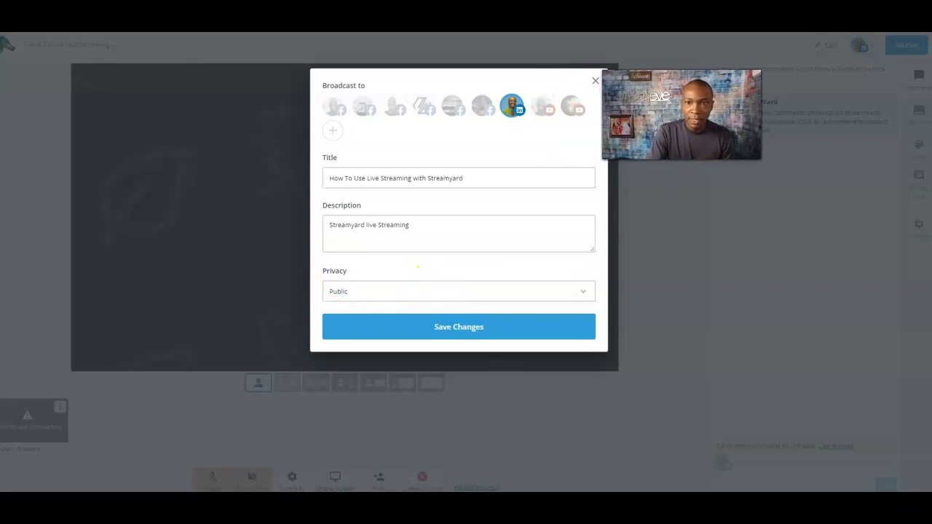
left_click(595, 81)
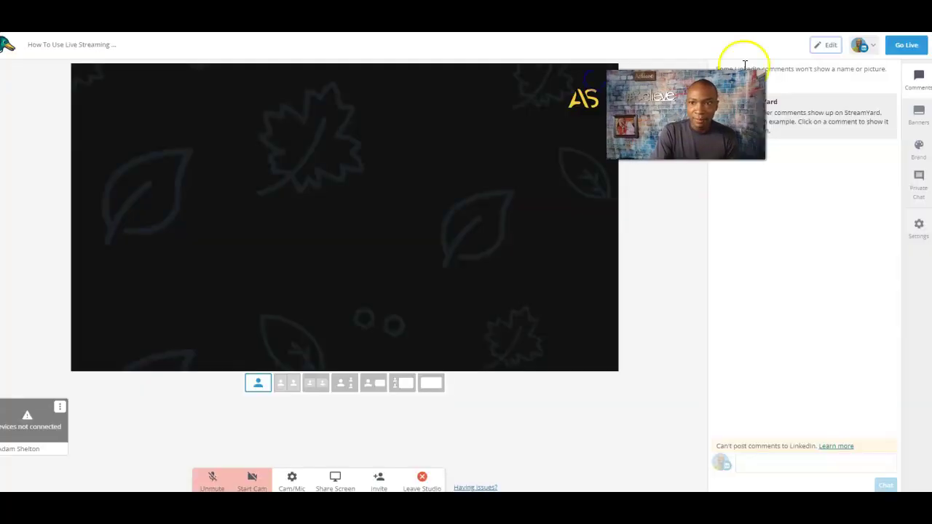
left_click(875, 47)
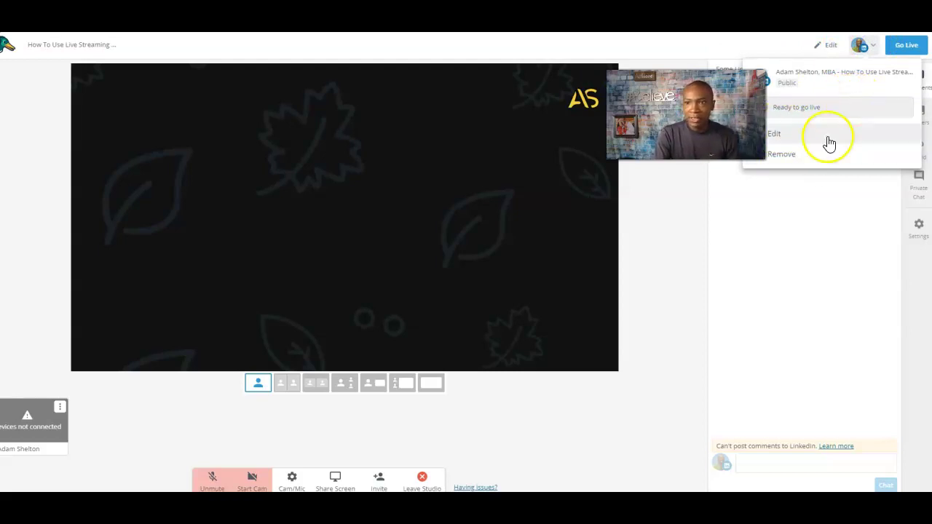
left_click(658, 269)
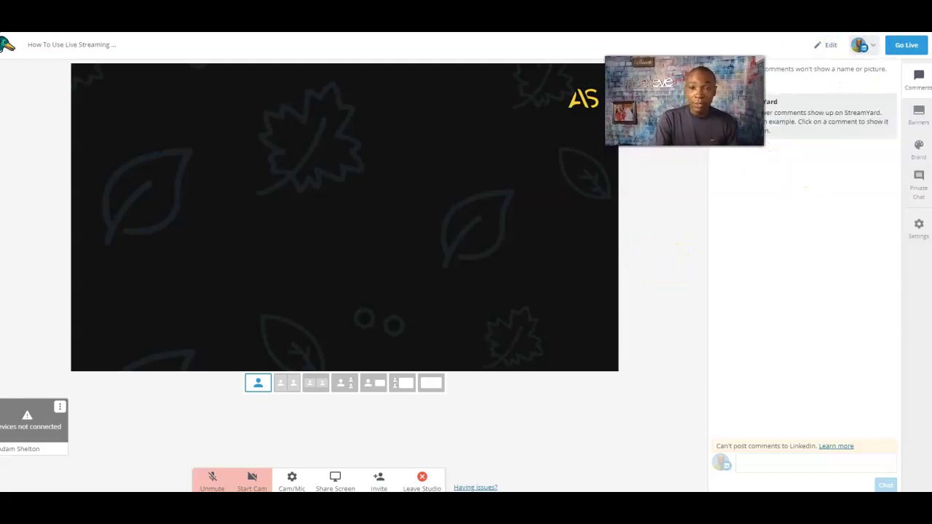